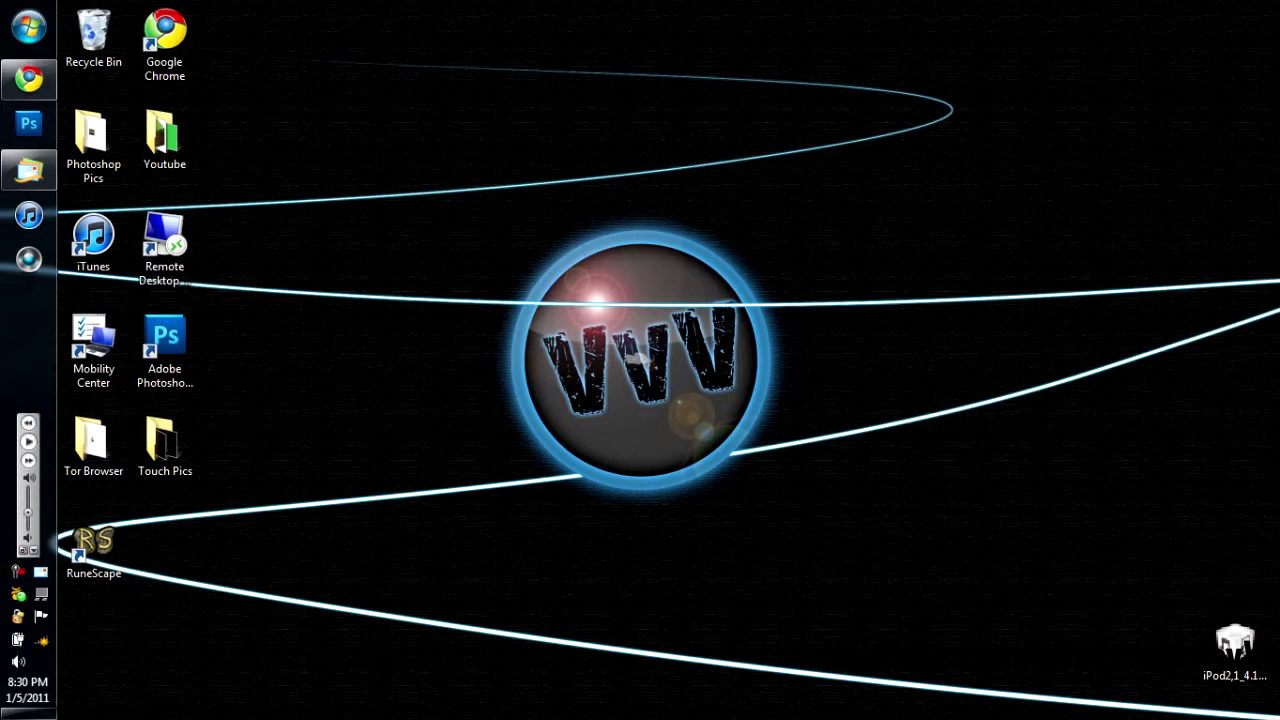
Step: Switch from the desktop to the open Chrome window
{"action": "left_click_drag", "start_coordinate": [494, 206], "coordinate": [806, 510]}
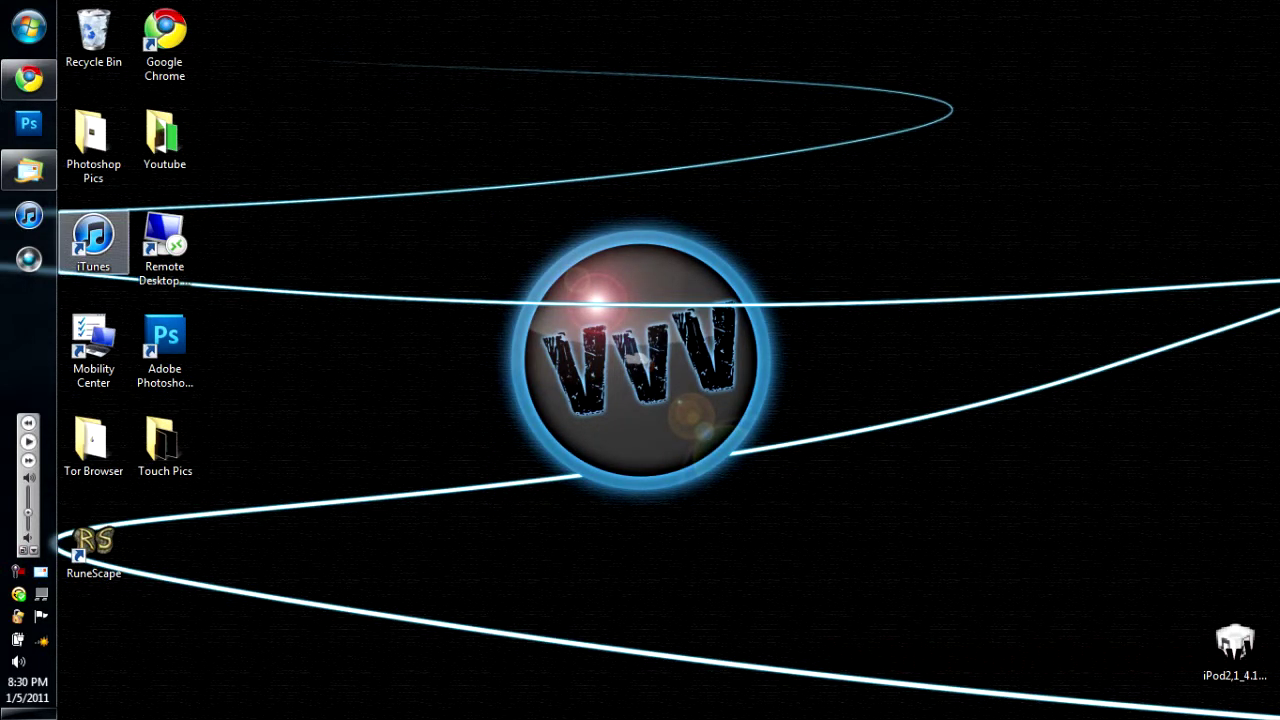
{"action": "left_click", "coordinate": [28, 78]}
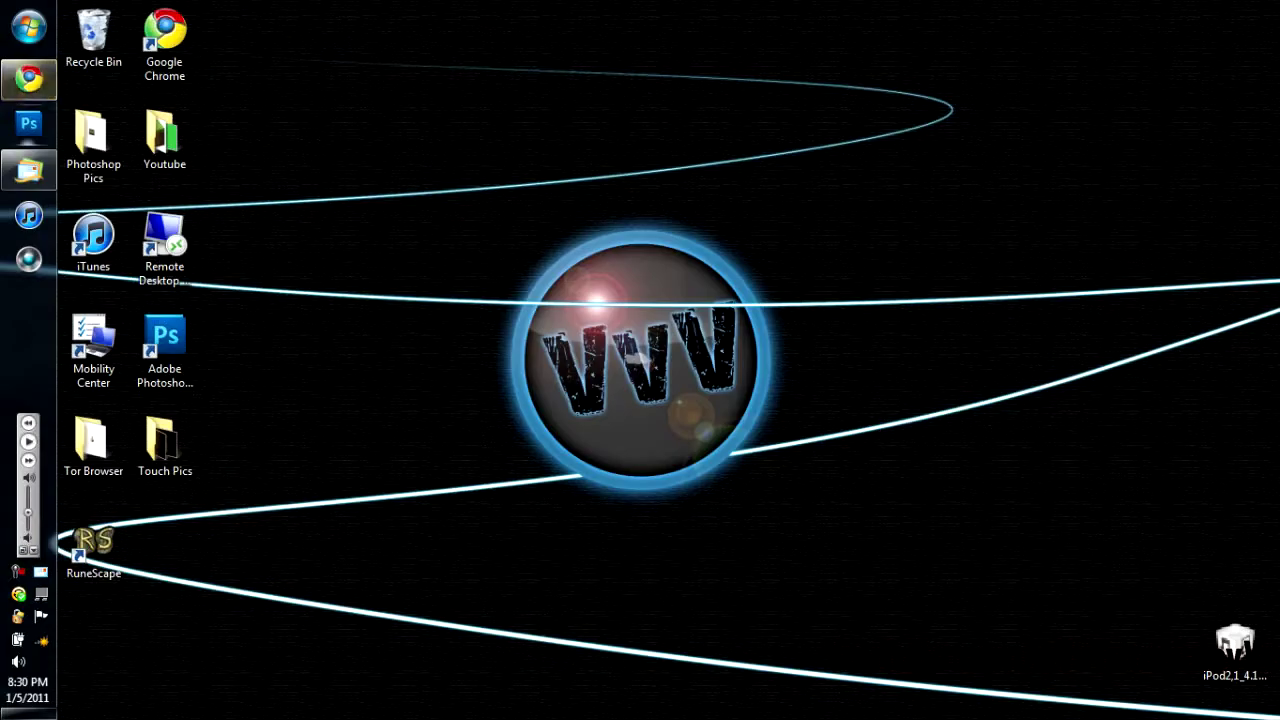
{"action": "left_click", "coordinate": [28, 78]}
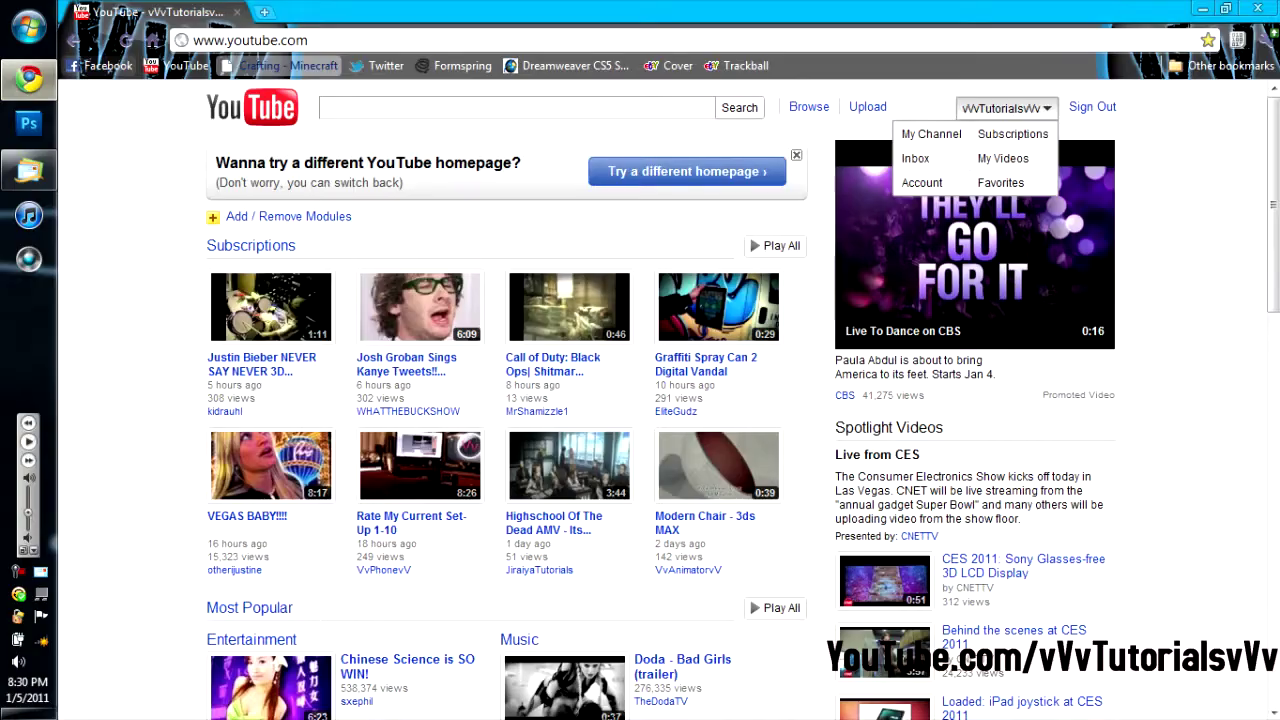
Step: Try to reach the private server list at wowstatus.com
{"action": "left_click", "coordinate": [250, 40]}
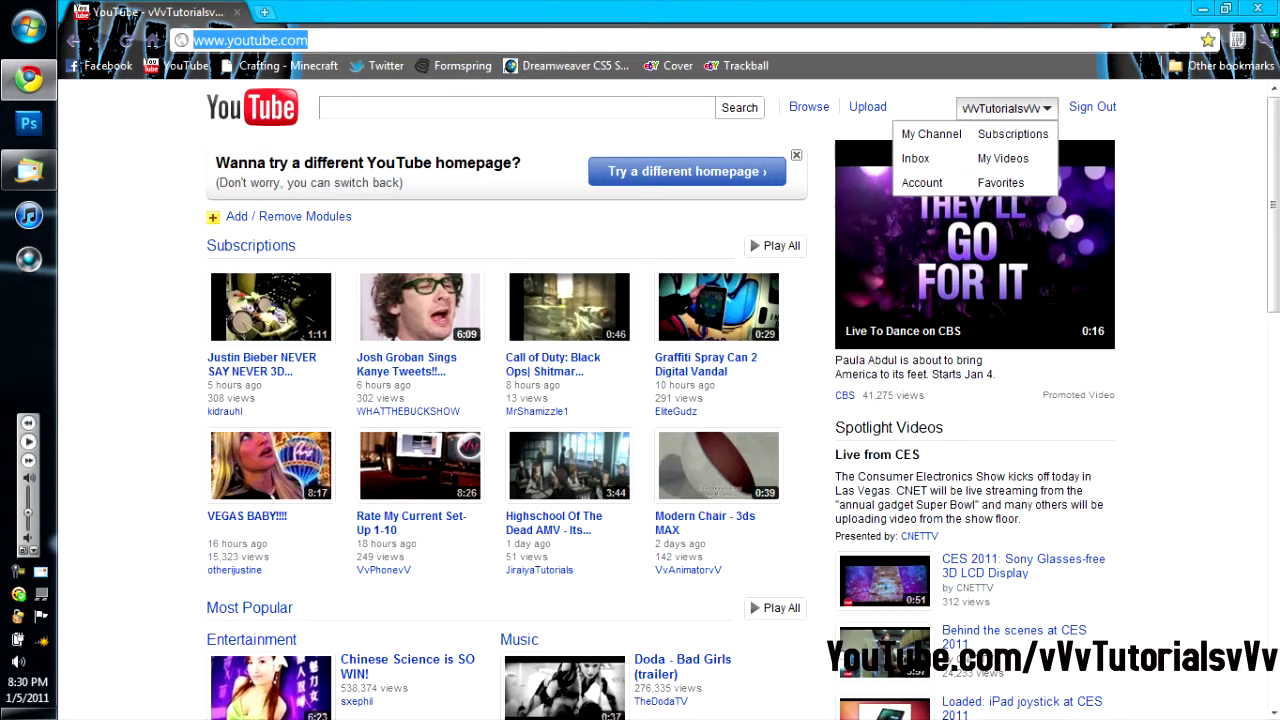
{"action": "type", "text": "wowstat"}
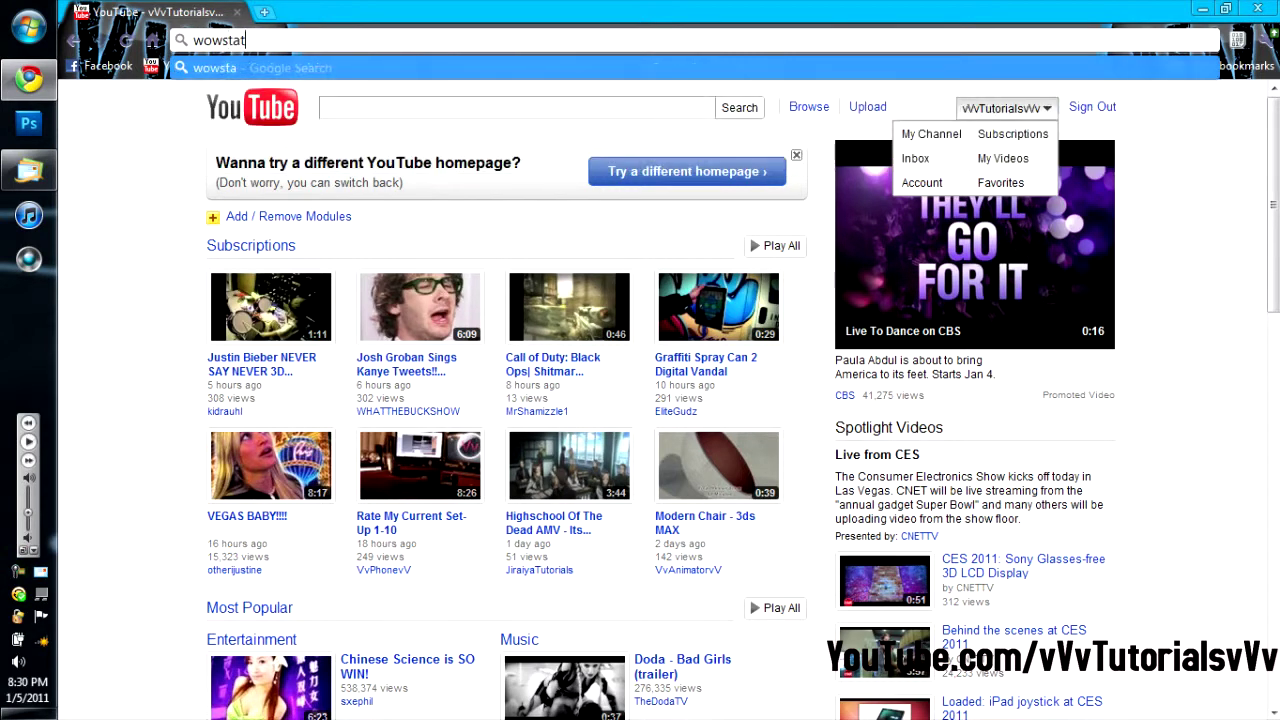
{"action": "type", "text": "us.com"}
{"action": "key", "text": "Return"}
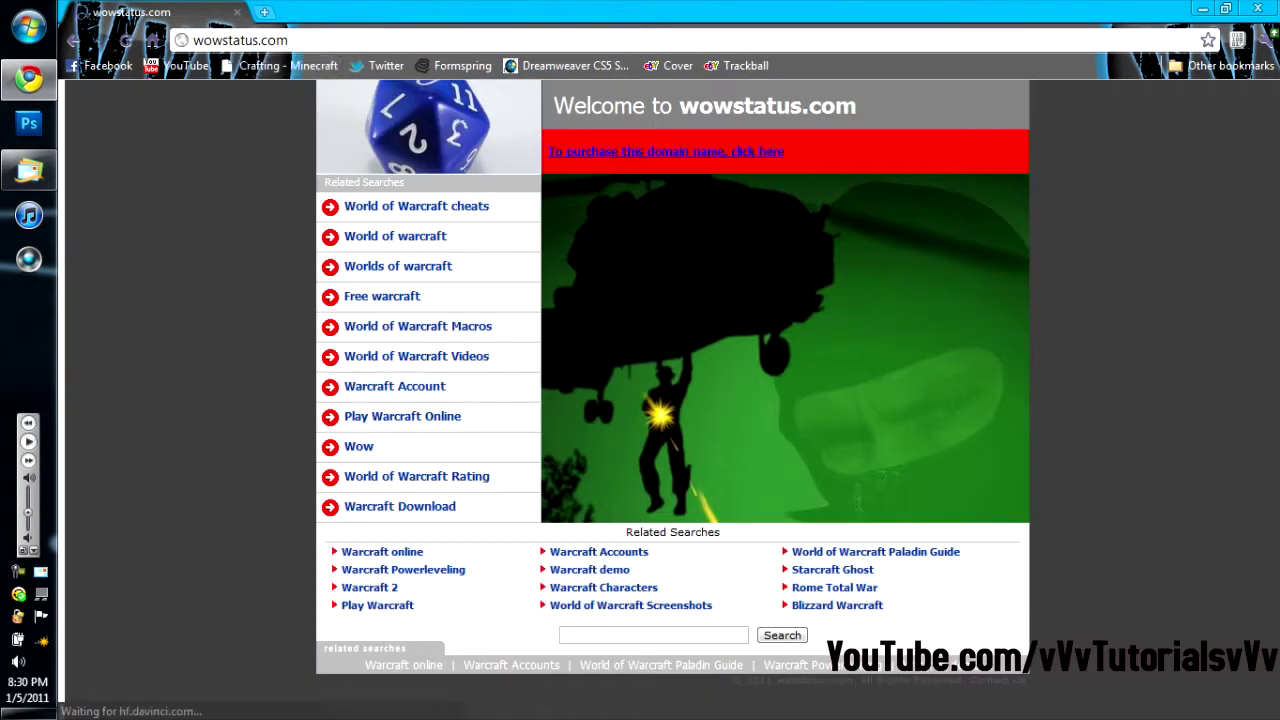
Step: Change the web address to wowstatus.org and load that site
{"action": "left_click", "coordinate": [290, 40]}
{"action": "left_click", "coordinate": [290, 40]}
{"action": "key", "text": "BackSpace"}
{"action": "key", "text": "BackSpace"}
{"action": "key", "text": "BackSpace"}
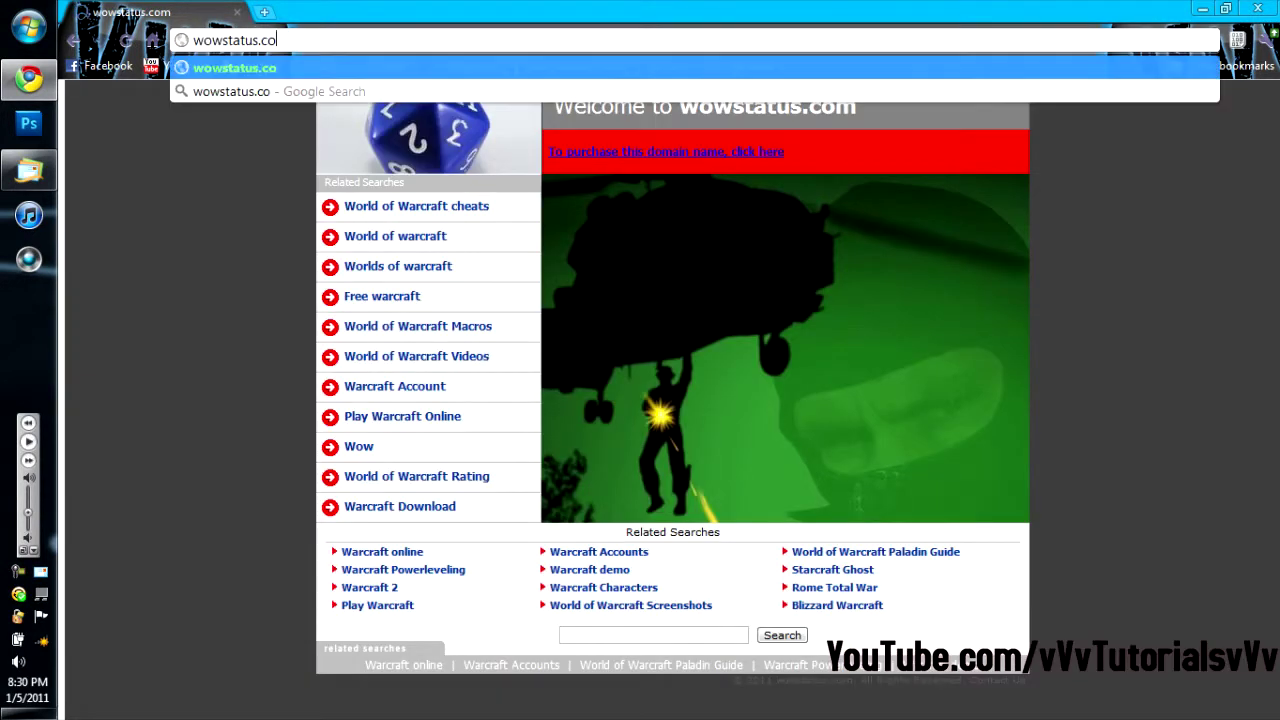
{"action": "type", "text": "org"}
{"action": "key", "text": "Return"}
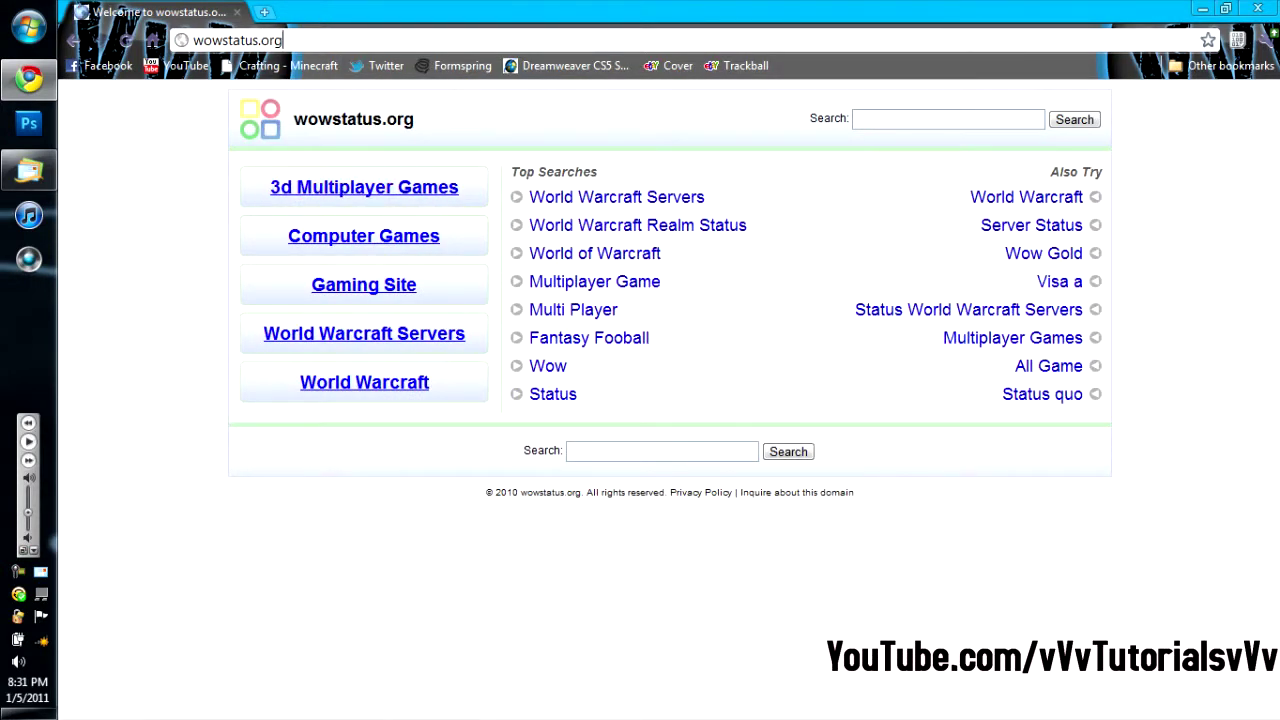
Step: Load wowstatus.net and go through its Status List page to the World of Warcraft server list
{"action": "type", "text": "net"}
{"action": "key", "text": "Return"}
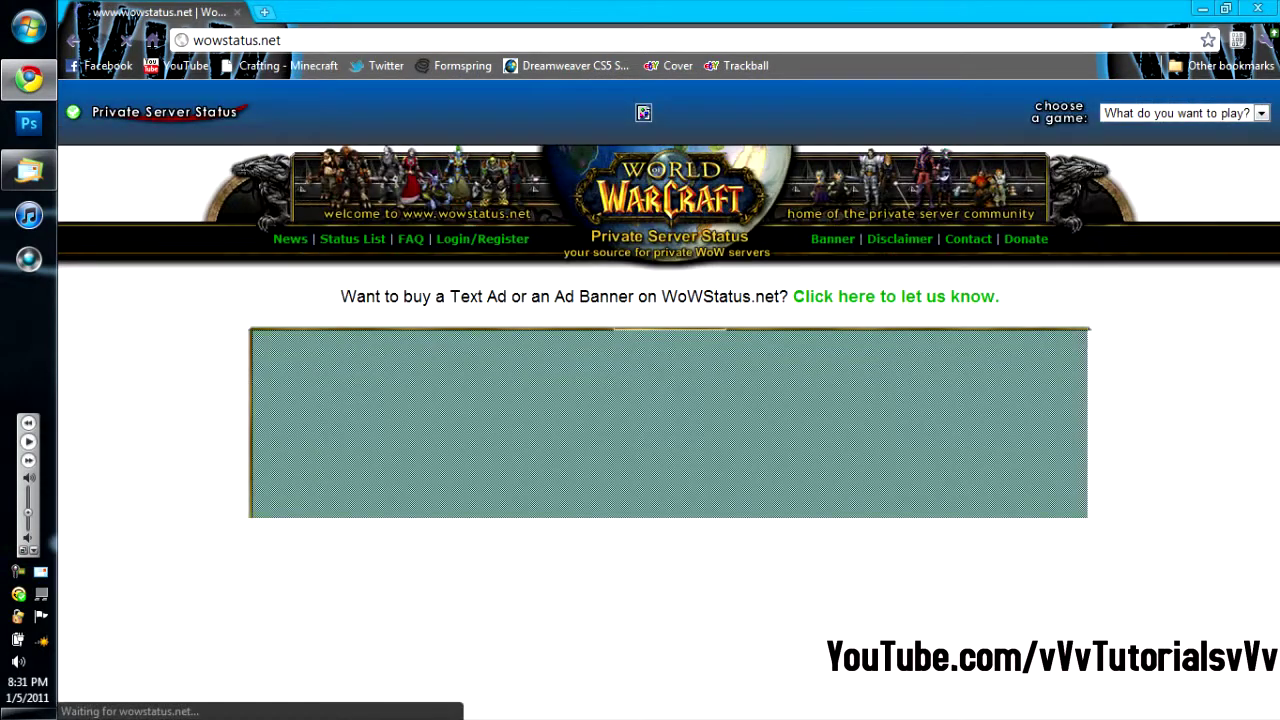
{"action": "mouse_move", "coordinate": [1273, 212]}
{"action": "left_mouse_down"}
{"action": "mouse_move", "coordinate": [1273, 357]}
{"action": "mouse_move", "coordinate": [1273, 217]}
{"action": "left_mouse_up"}
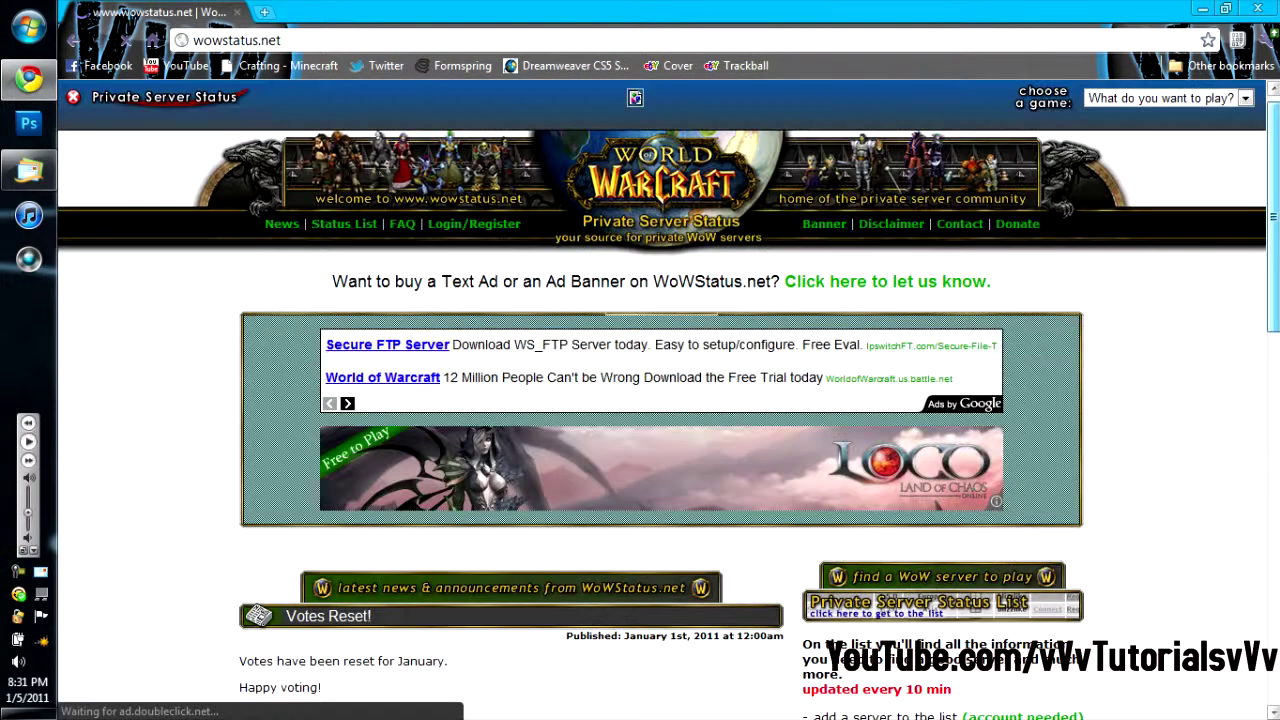
{"action": "left_click", "coordinate": [344, 223]}
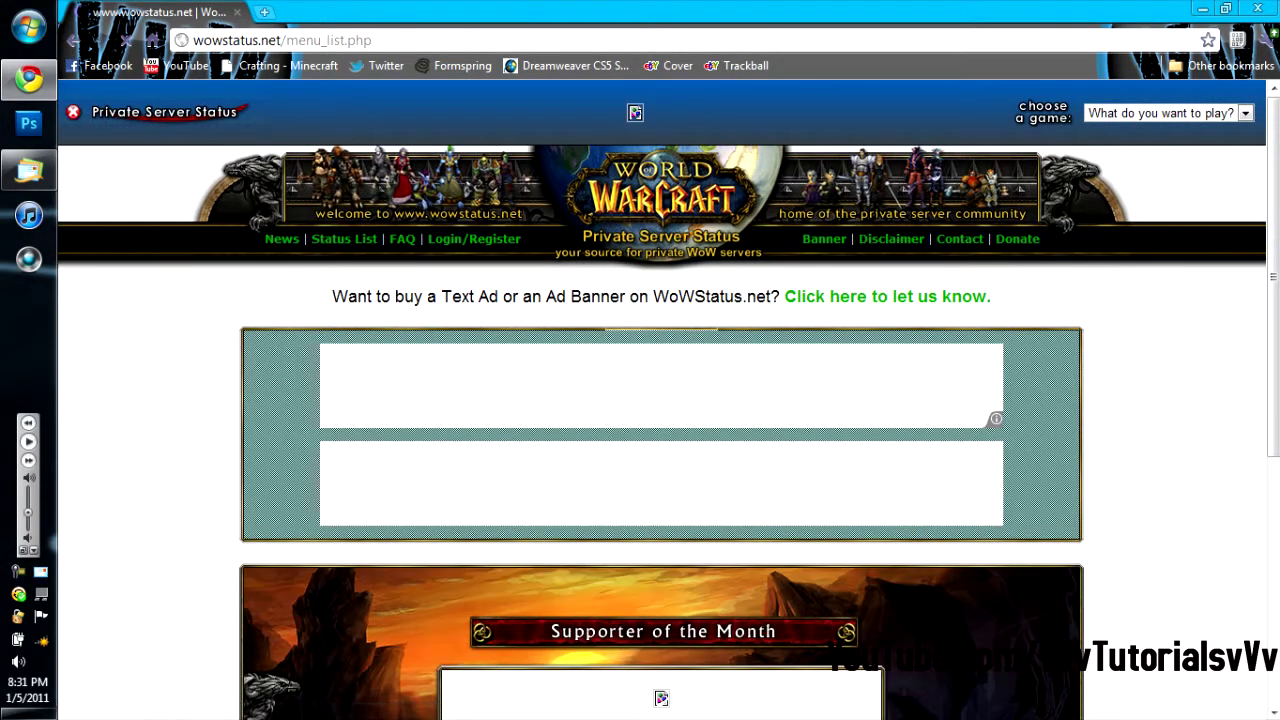
{"action": "left_click_drag", "start_coordinate": [1273, 276], "coordinate": [1273, 458]}
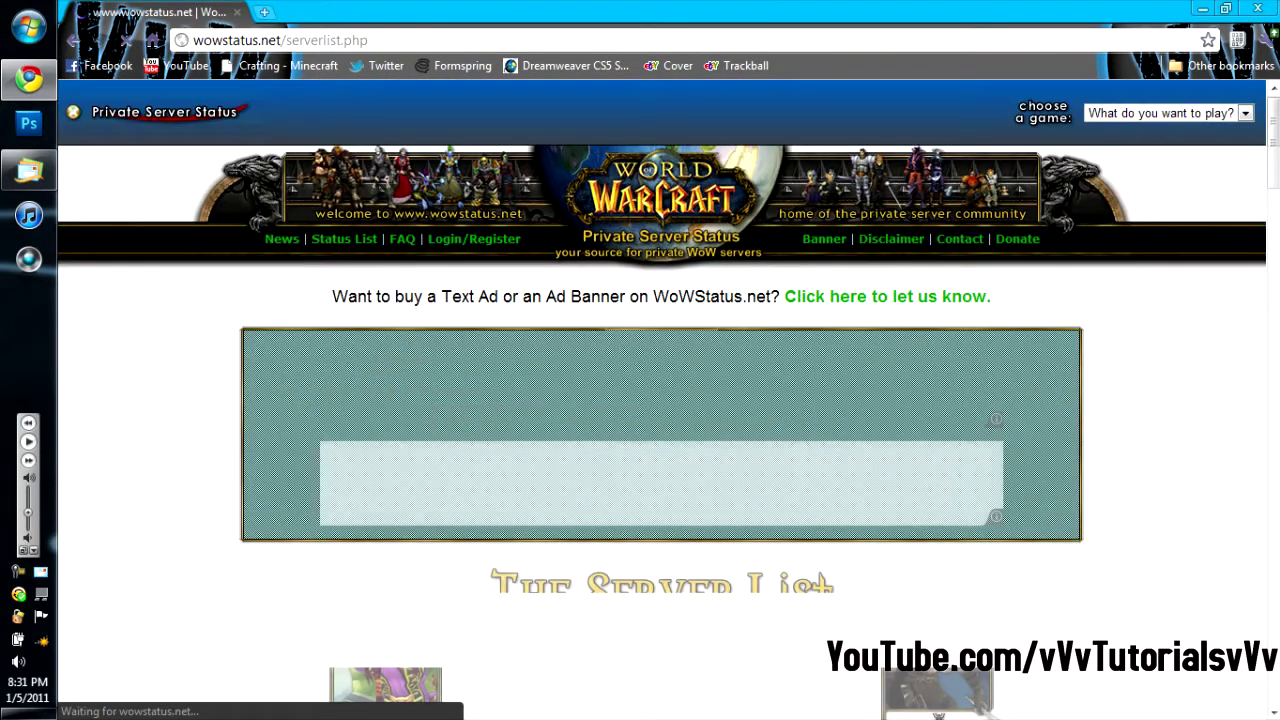
Step: Look through the ranked servers and open the details of the #1 server, Eternal-WoW
{"action": "scroll", "coordinate": [660, 400], "scroll_direction": "down", "scroll_amount": 10}
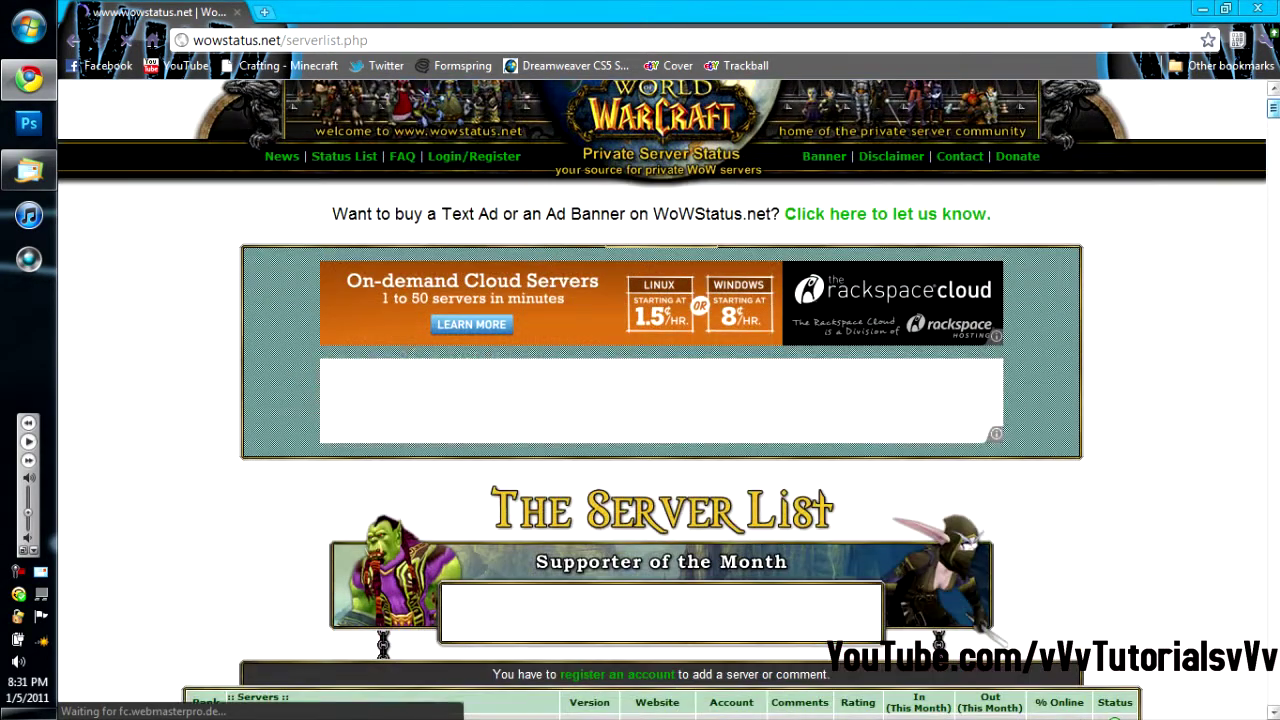
{"action": "scroll", "coordinate": [660, 400], "scroll_direction": "up", "scroll_amount": 2}
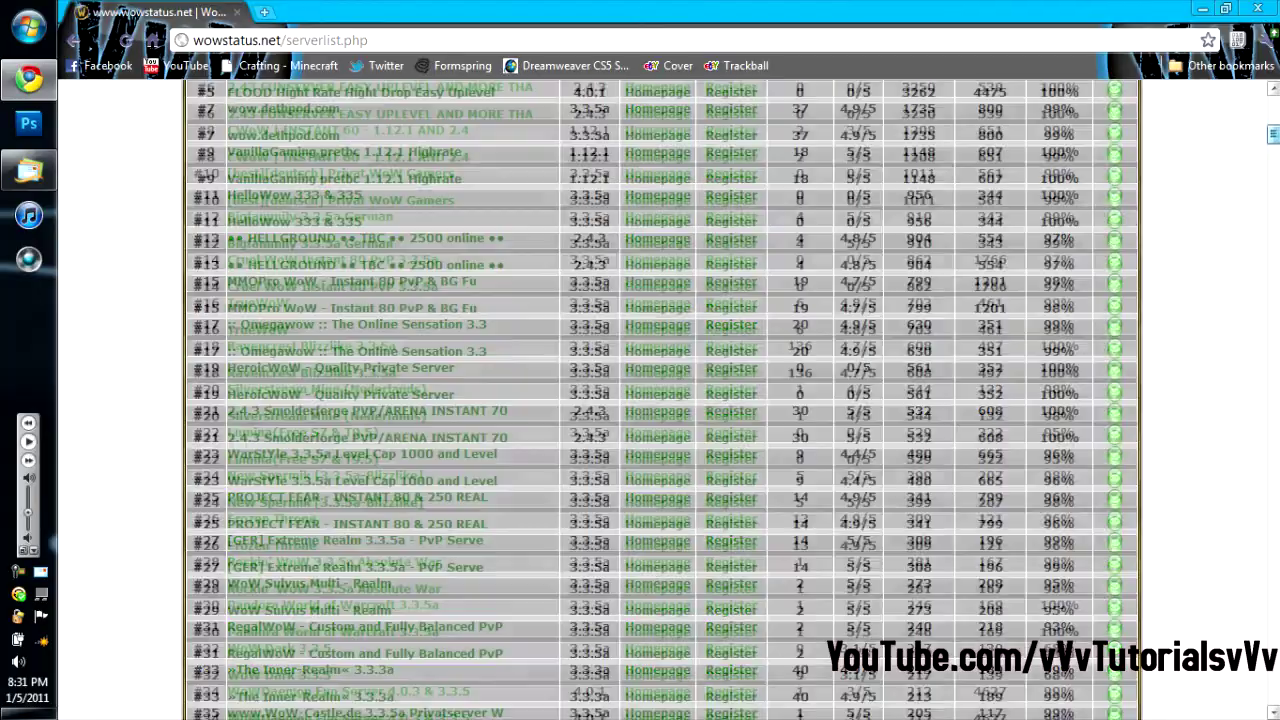
{"action": "scroll", "coordinate": [660, 400], "scroll_direction": "down", "scroll_amount": 20}
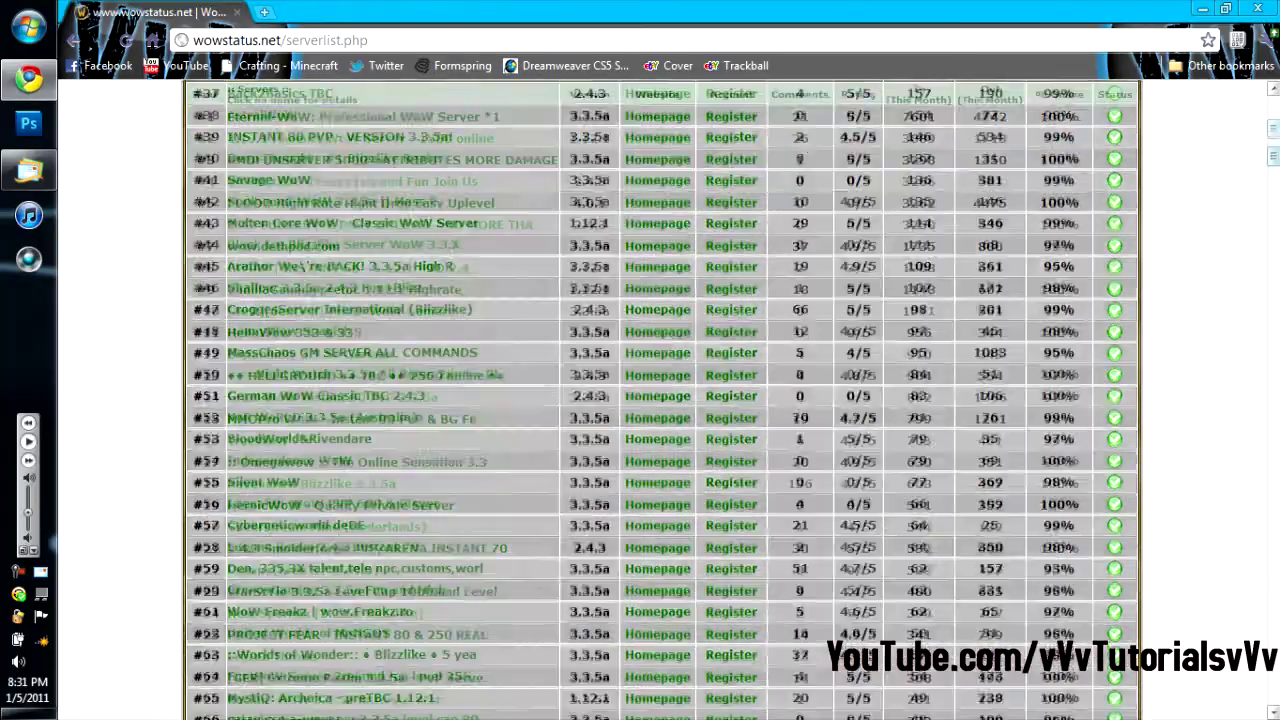
{"action": "scroll", "coordinate": [660, 400], "scroll_direction": "up", "scroll_amount": 20}
{"action": "scroll", "coordinate": [660, 400], "scroll_direction": "down", "scroll_amount": 5}
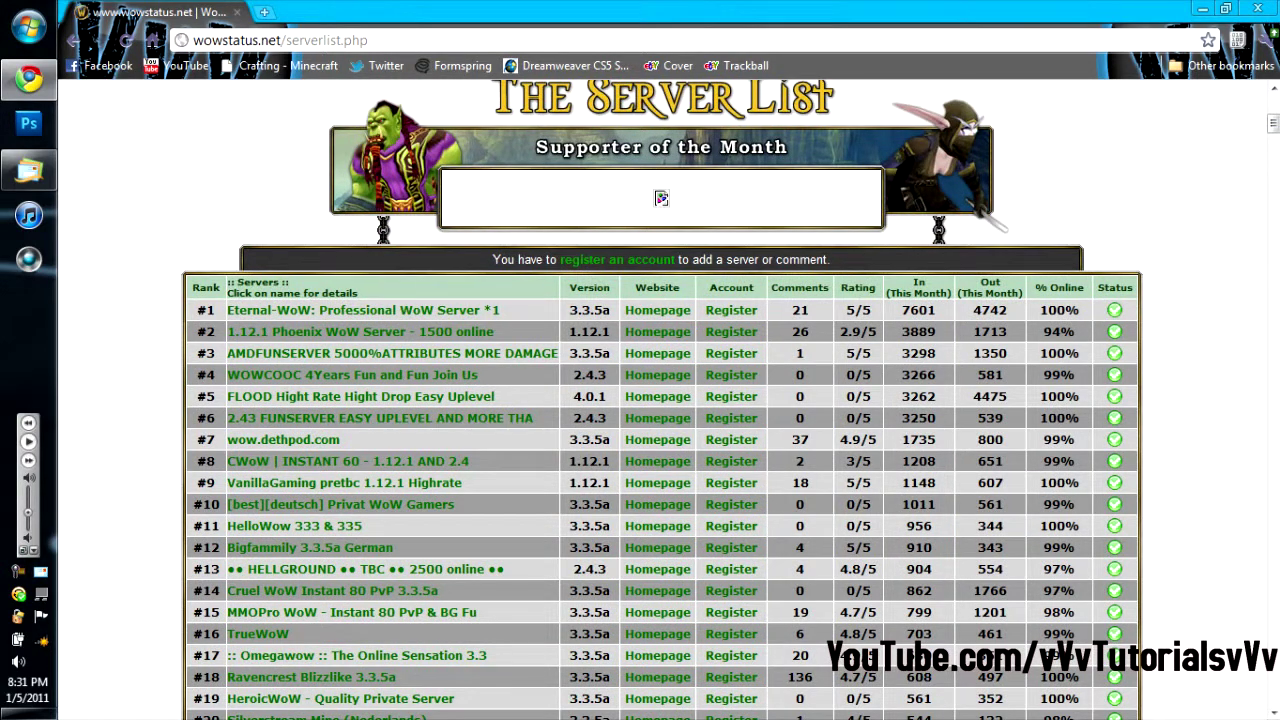
{"action": "left_click", "coordinate": [287, 311]}
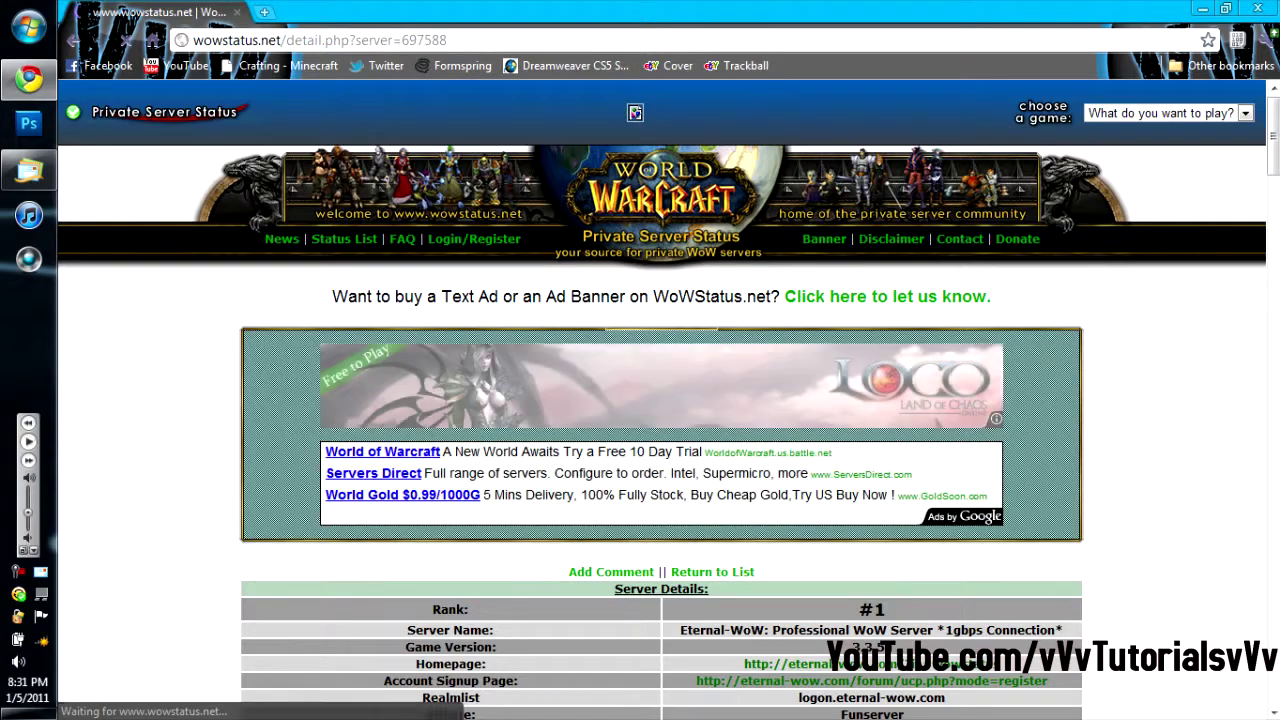
Step: Open the vote page for Eternal-WoW, enter the captcha verification code and submit the vote
{"action": "scroll", "coordinate": [660, 400], "scroll_direction": "down", "scroll_amount": 9}
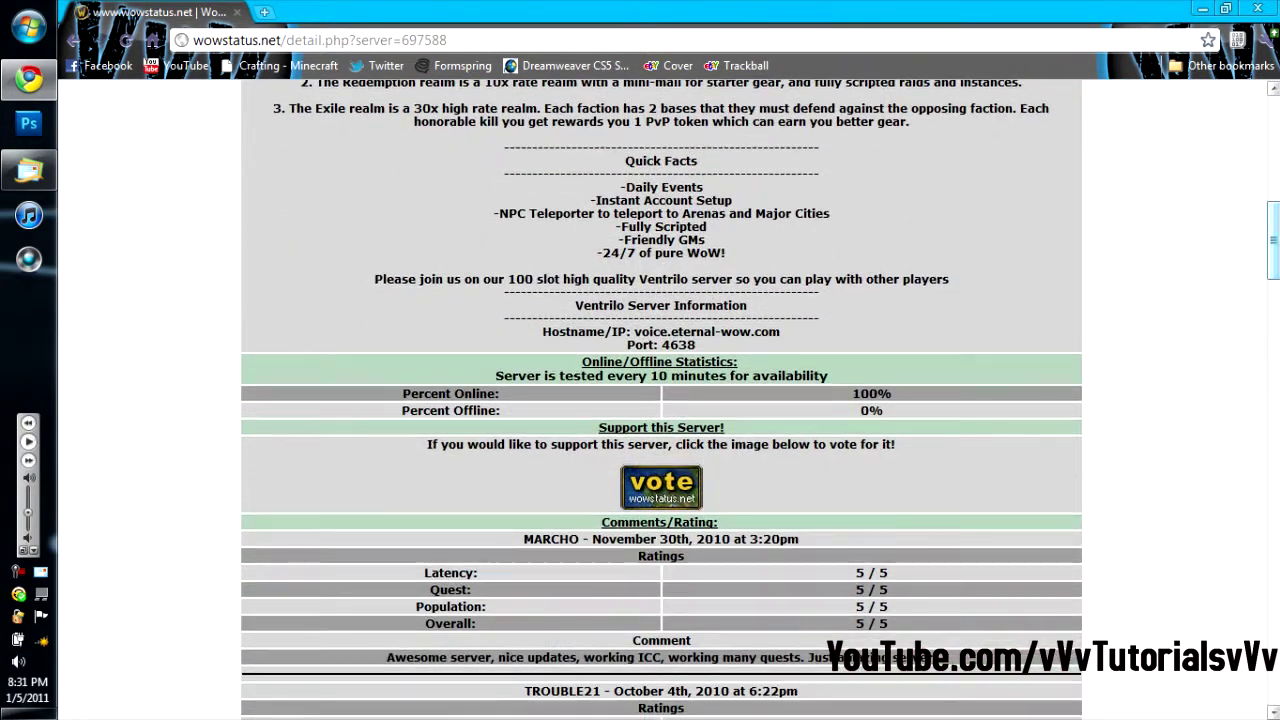
{"action": "left_click", "coordinate": [661, 486]}
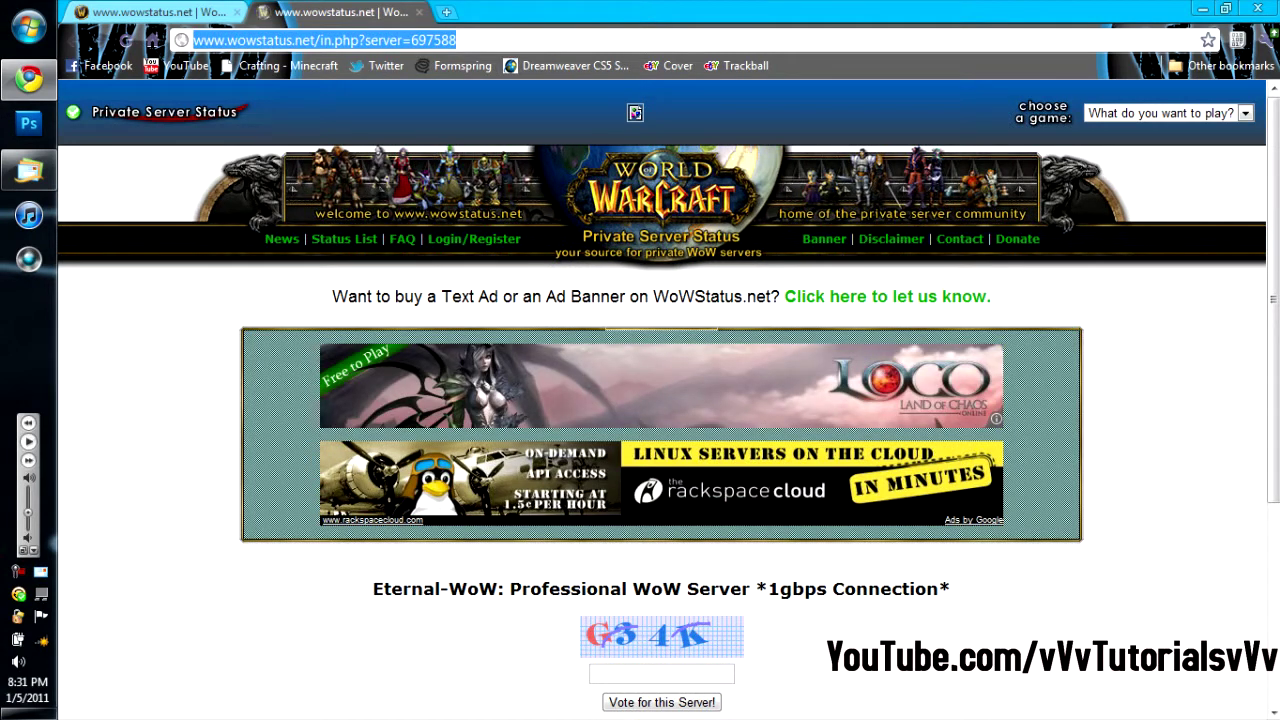
{"action": "left_click", "coordinate": [661, 673]}
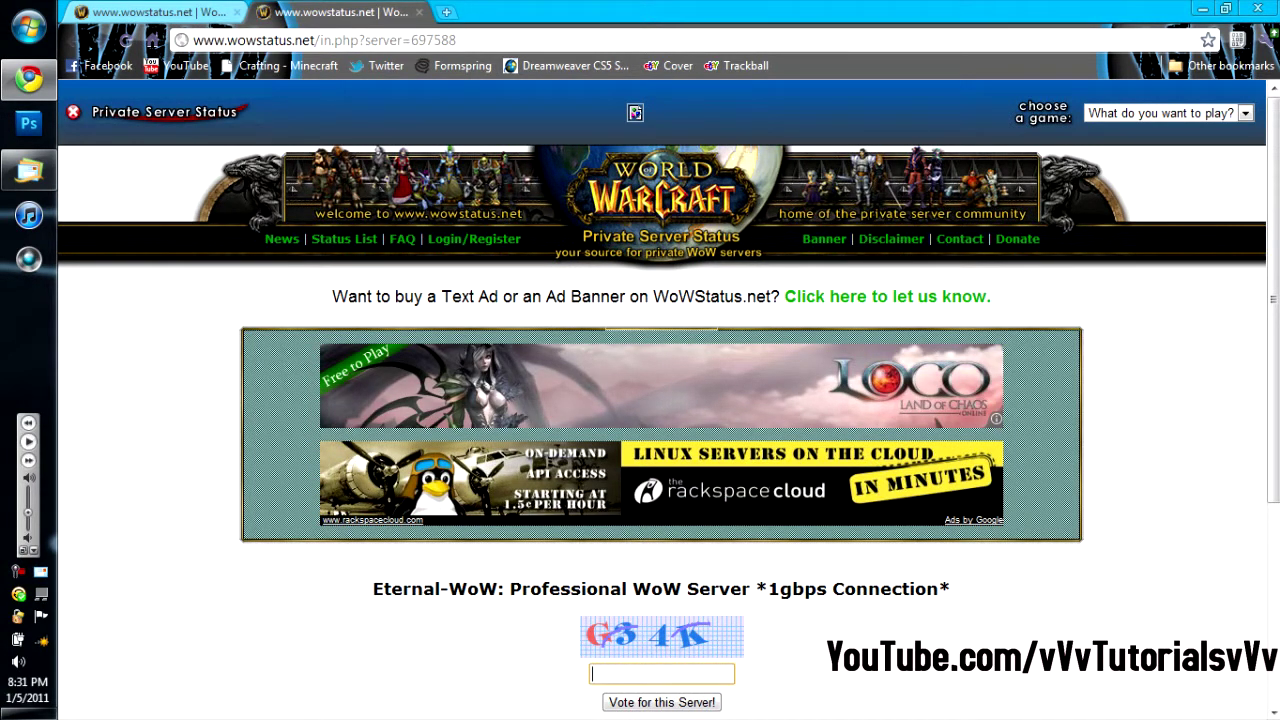
{"action": "type", "text": "g3"}
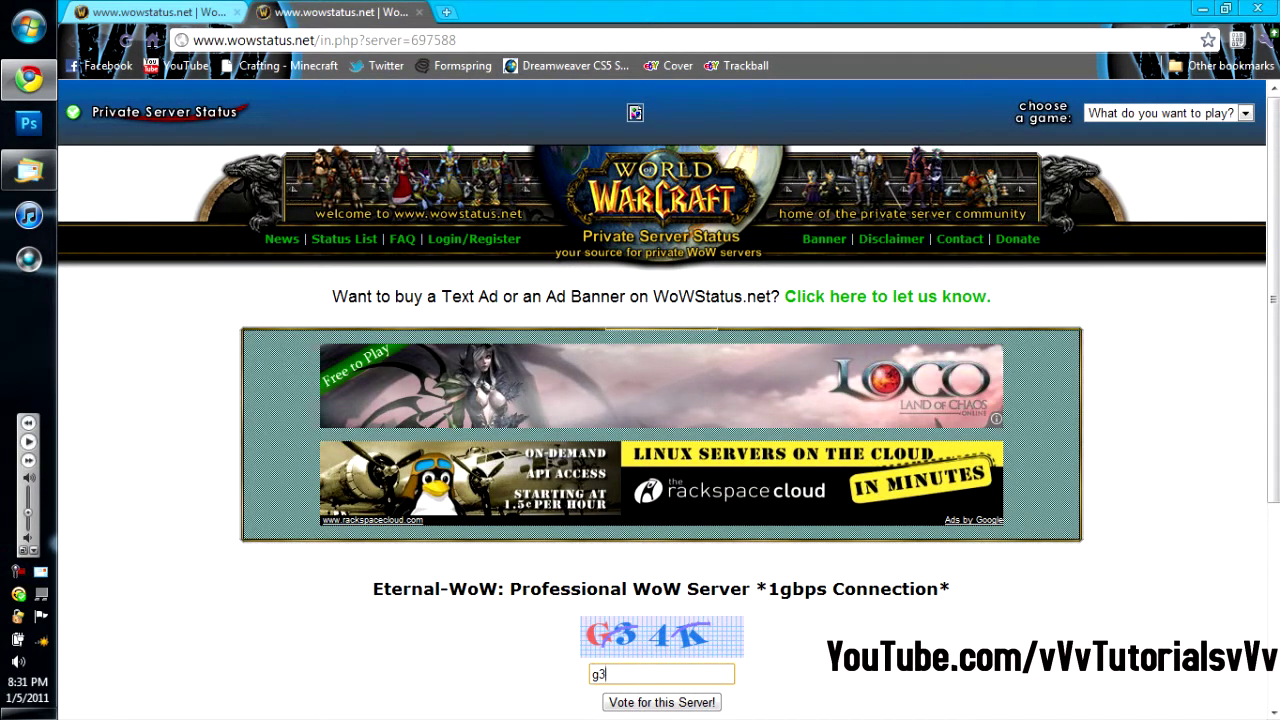
{"action": "type", "text": "4k"}
{"action": "key", "text": "Return"}
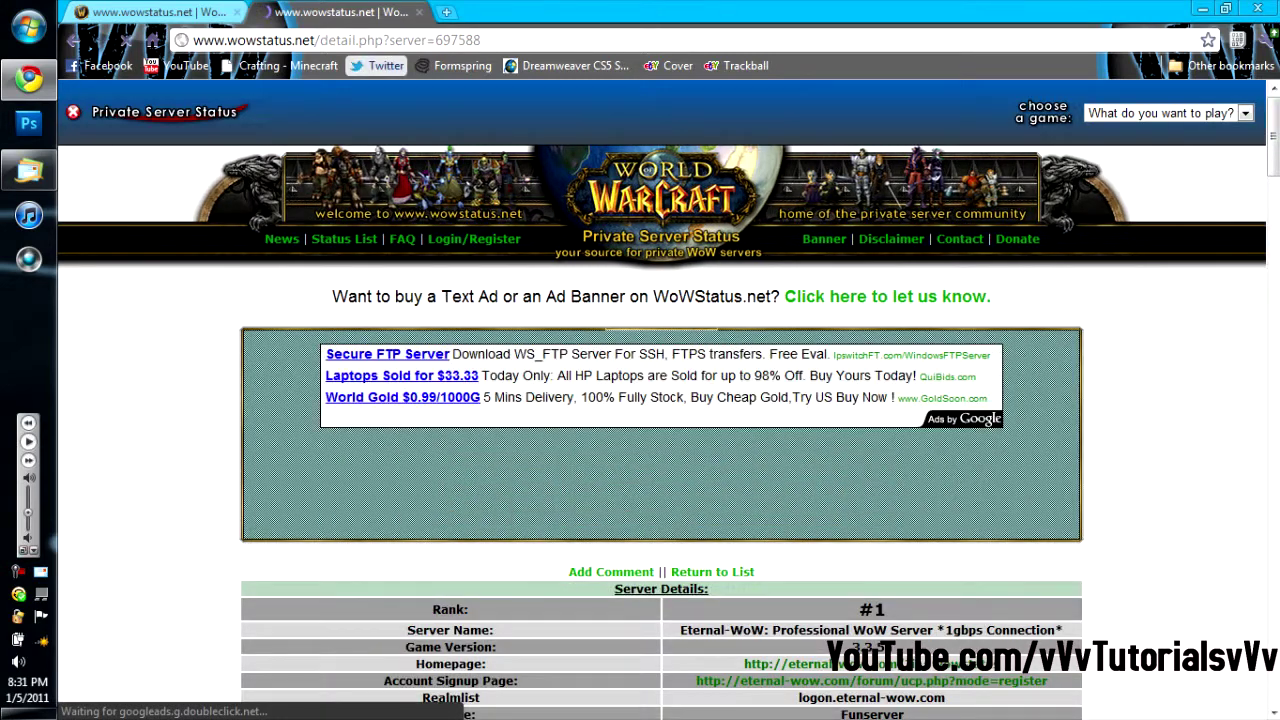
Step: Try to vote for Eternal-WoW a second time from its server details page
{"action": "key", "text": "Page_Down"}
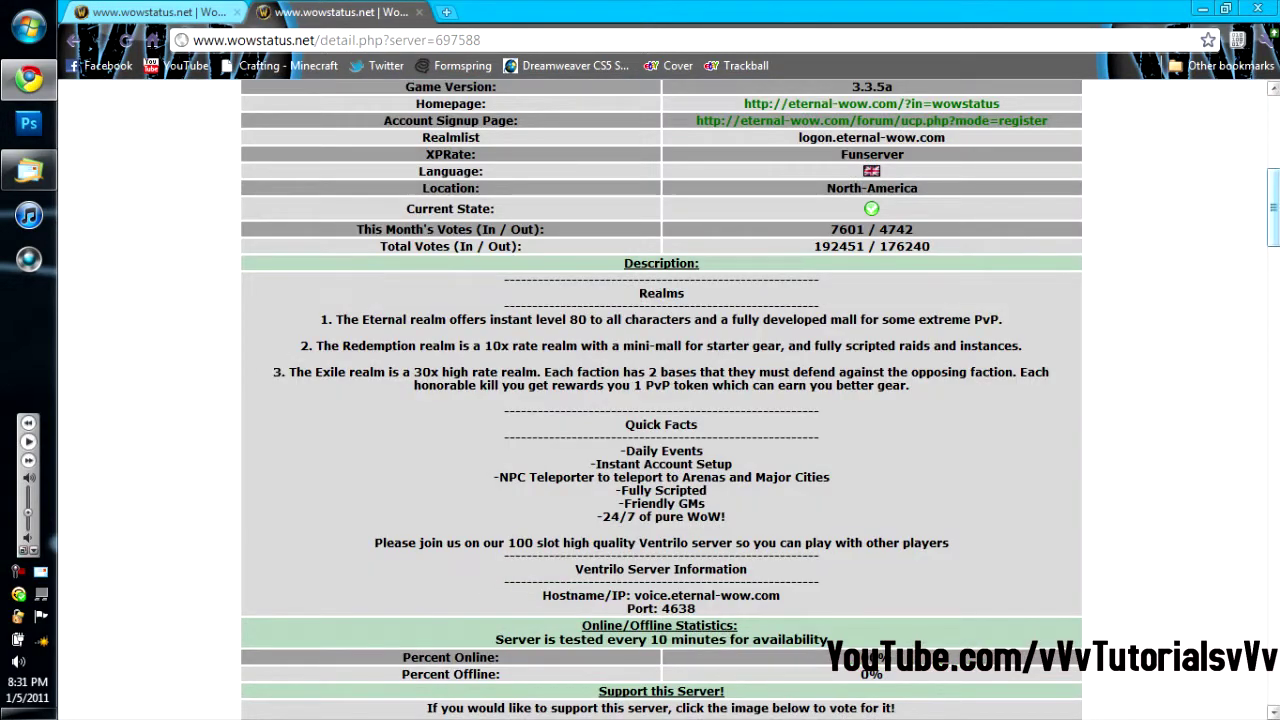
{"action": "scroll", "coordinate": [661, 400], "scroll_direction": "down", "scroll_amount": 4}
{"action": "left_click", "coordinate": [661, 296]}
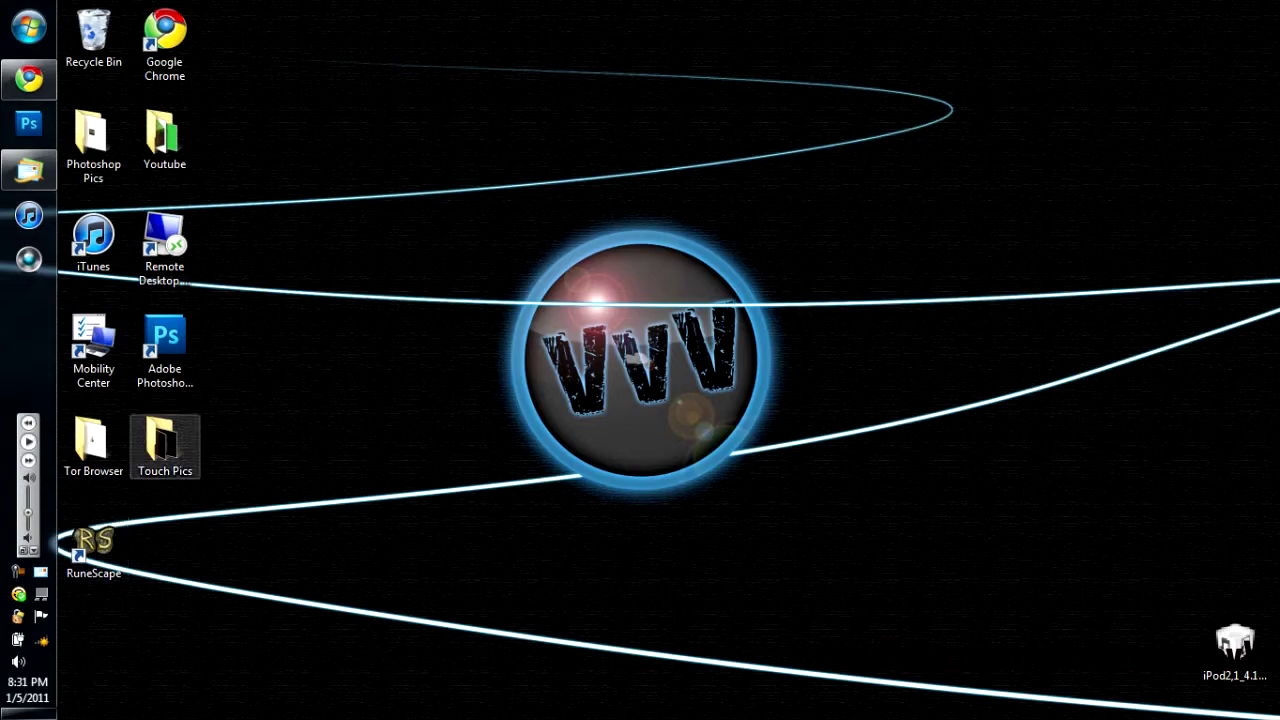
Step: Return to Chrome, open google.com in a new tab and search for "Tor"
{"action": "left_click", "coordinate": [28, 79]}
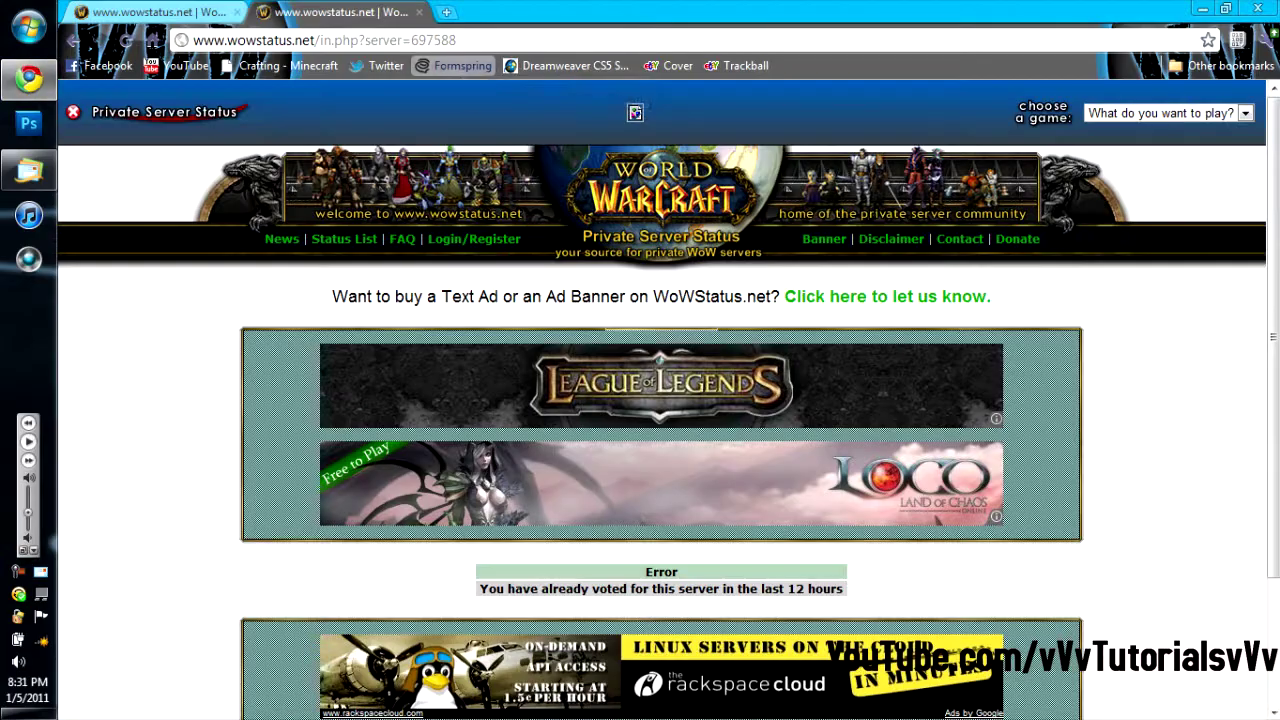
{"action": "left_click", "coordinate": [446, 12]}
{"action": "type", "text": "google.com"}
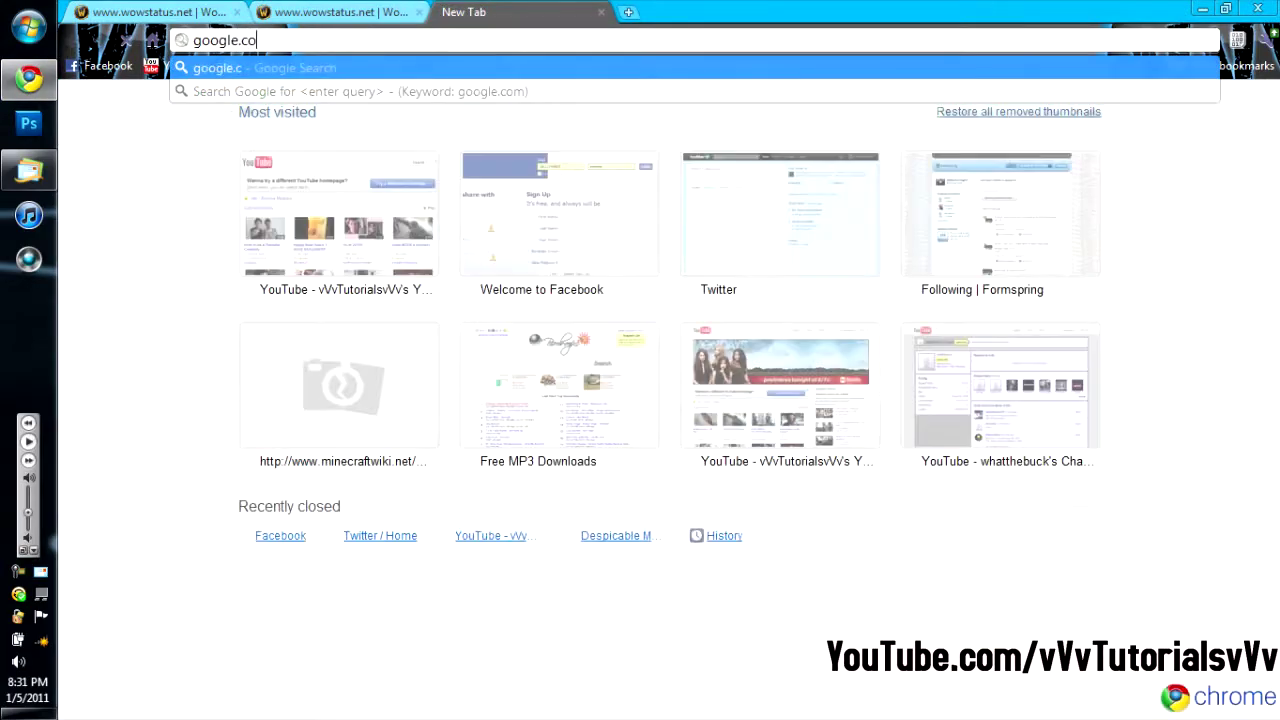
{"action": "key", "text": "Return"}
{"action": "type", "text": "Tor"}
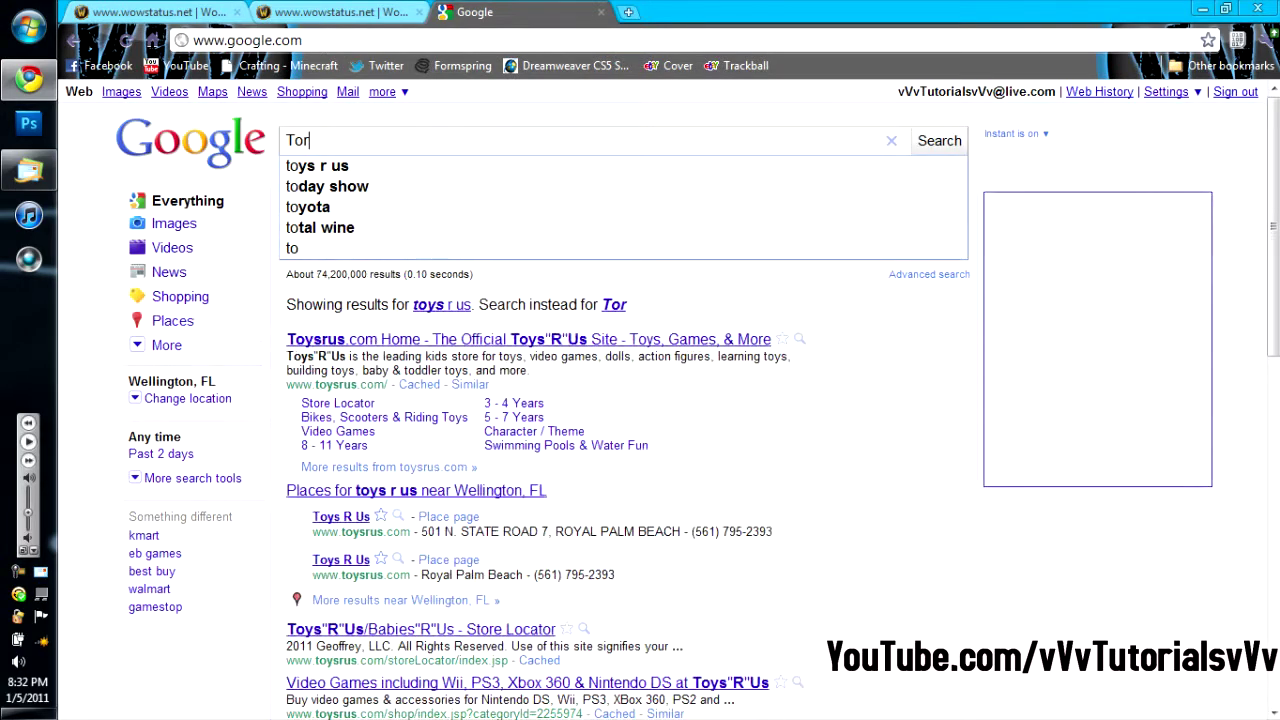
{"action": "key", "text": "Return"}
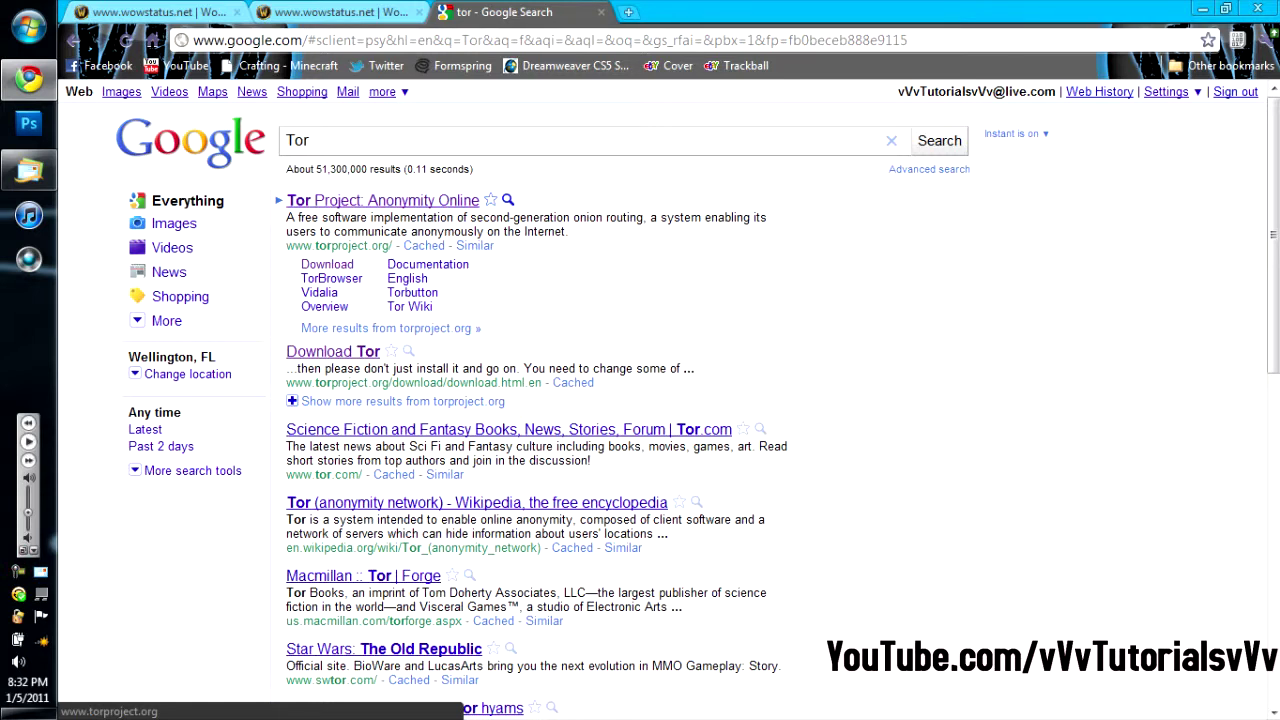
Step: Open the Tor Project site's Download Tor page and review the Microsoft Windows packages
{"action": "left_click", "coordinate": [360, 200]}
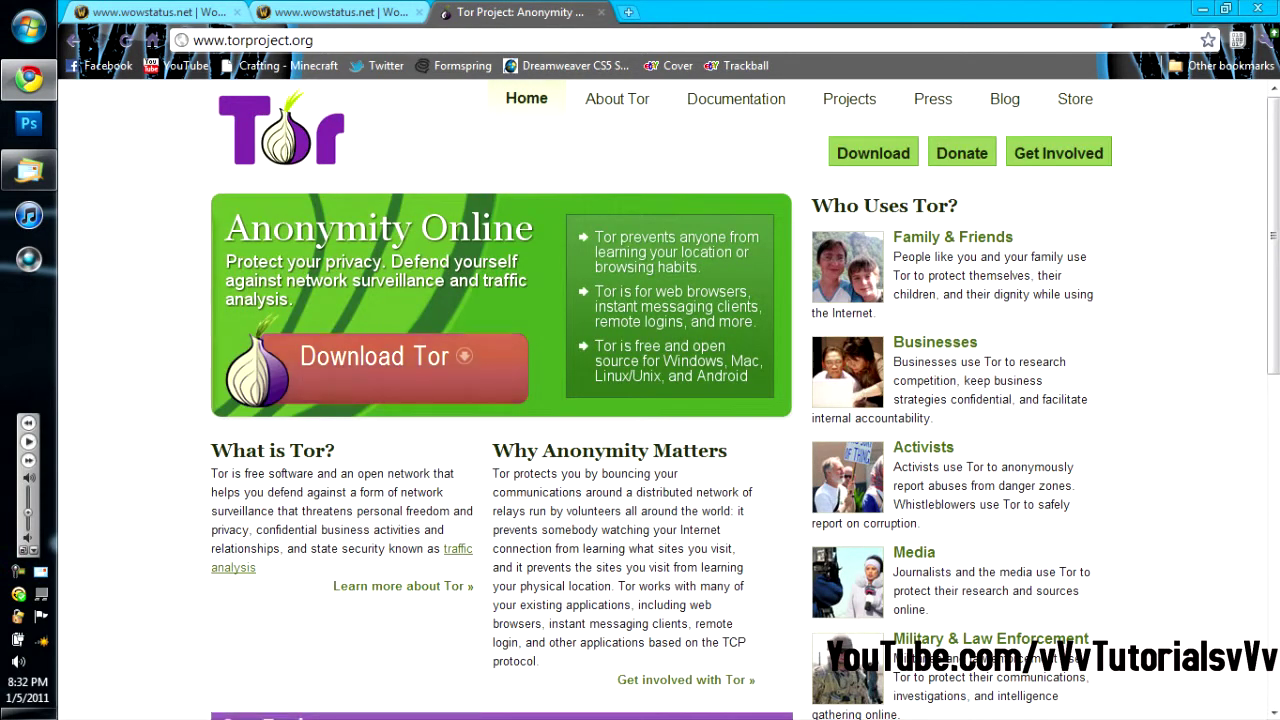
{"action": "left_click", "coordinate": [374, 357]}
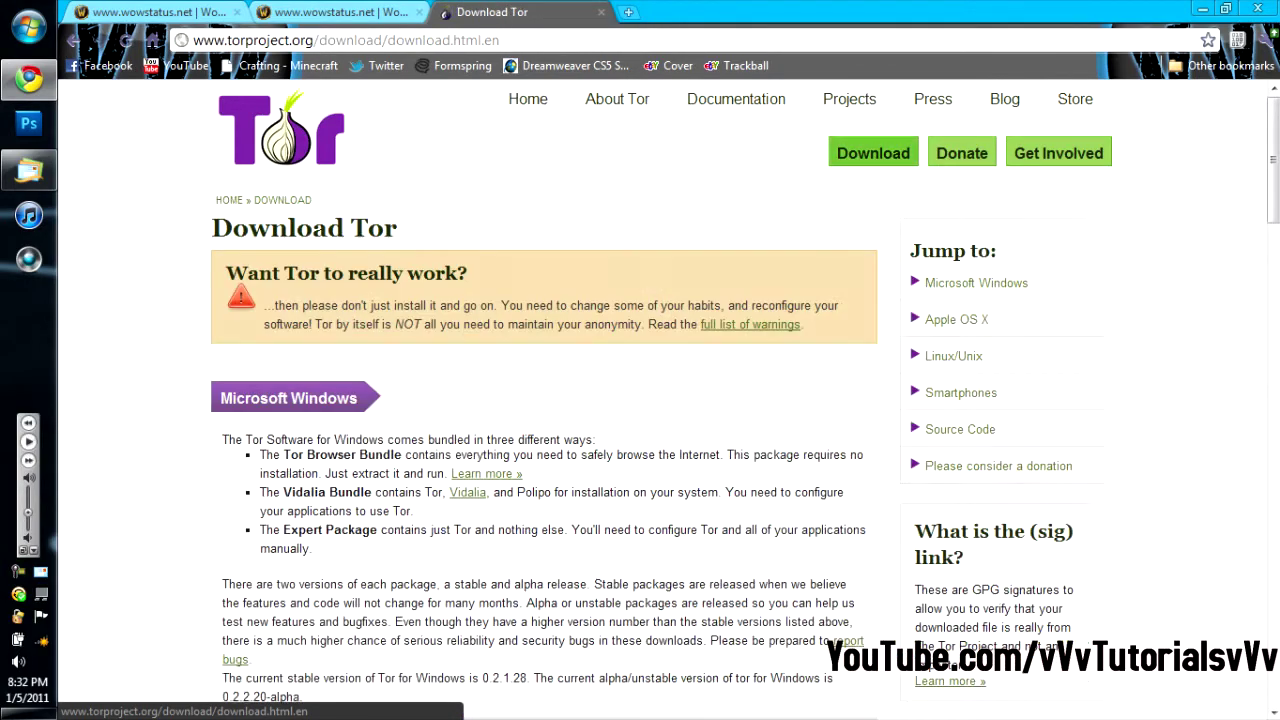
{"action": "scroll", "coordinate": [640, 400], "scroll_direction": "down", "scroll_amount": 10}
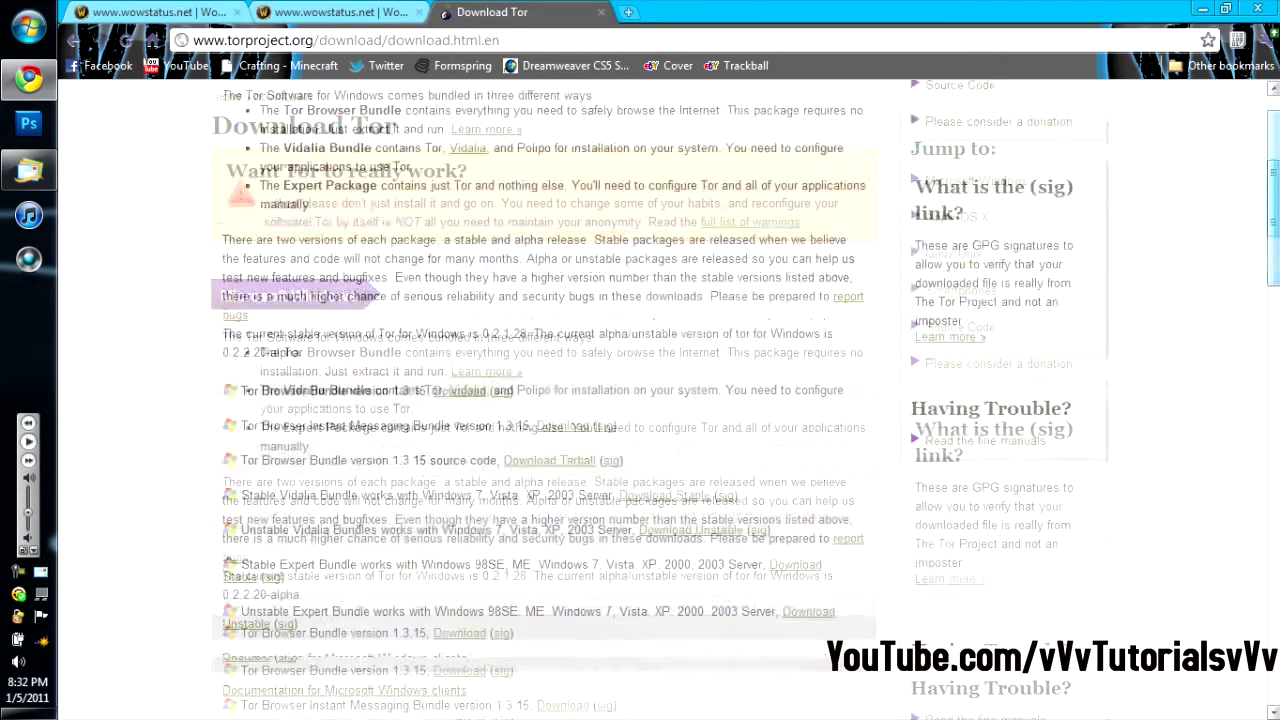
{"action": "scroll", "coordinate": [640, 400], "scroll_direction": "up", "scroll_amount": 10}
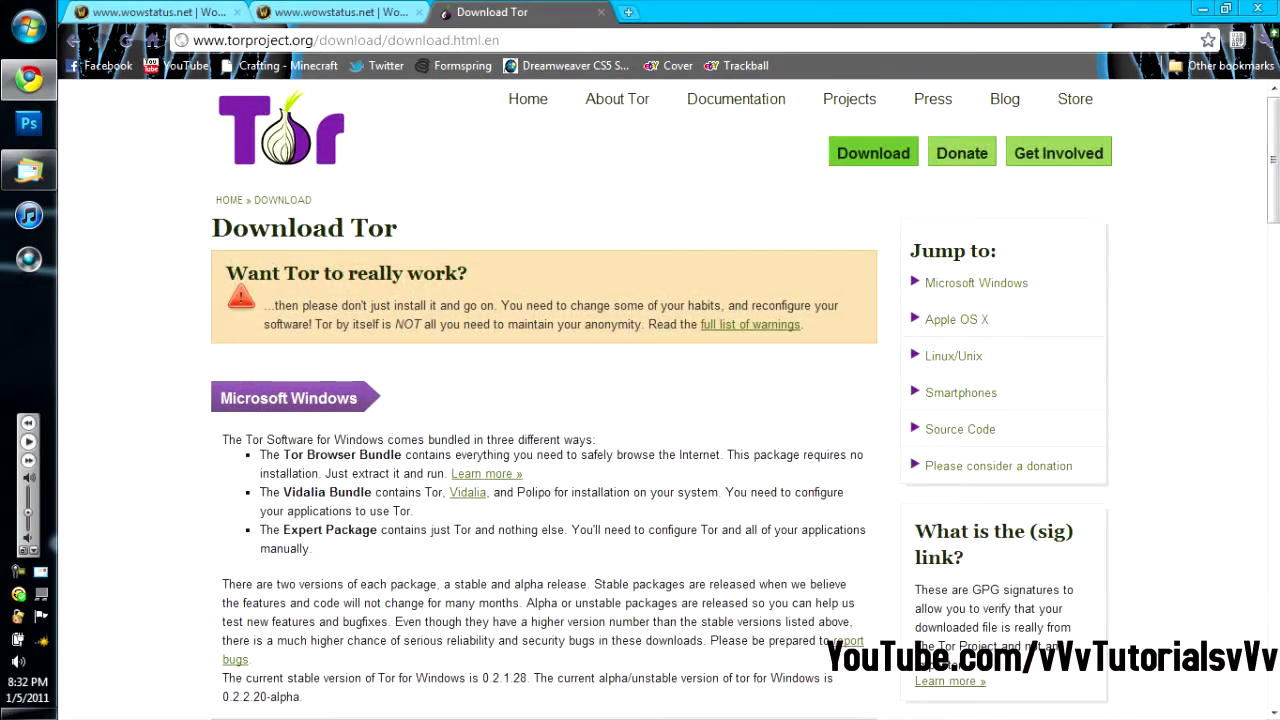
Step: Close the Tor download tab, then minimize the browser and select the Tor Browser folder on the desktop
{"action": "left_click", "coordinate": [601, 12]}
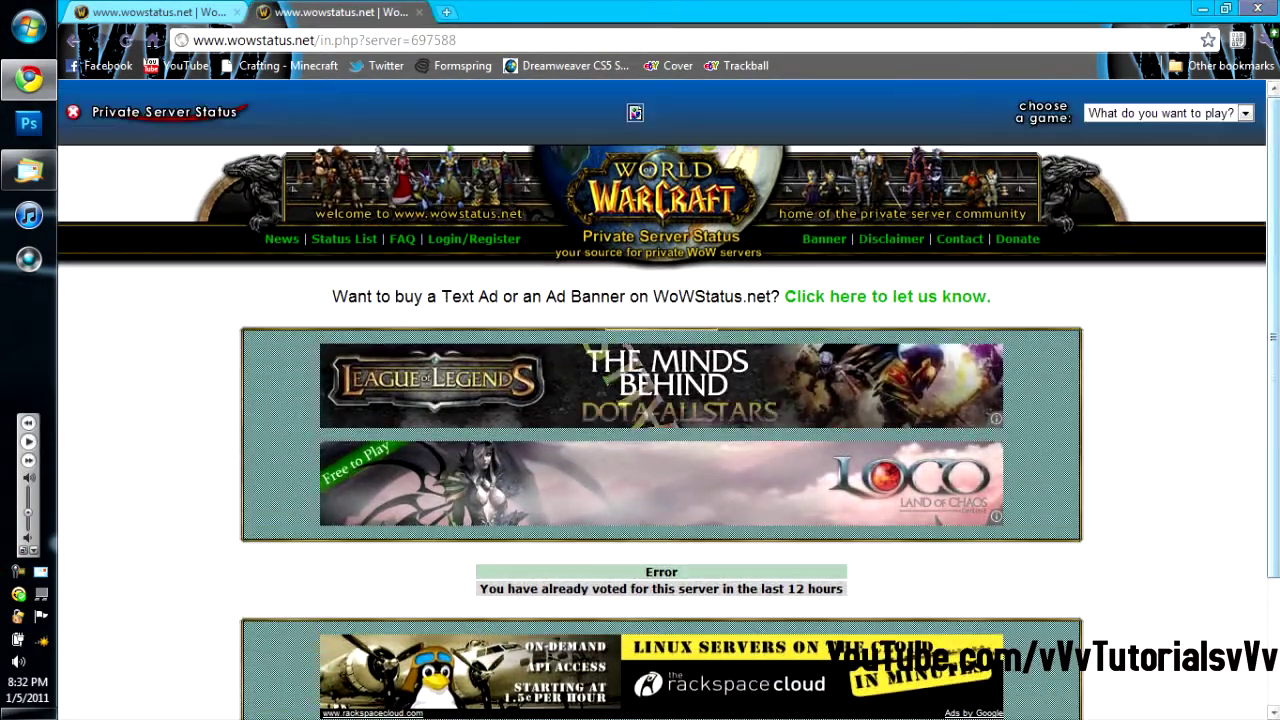
{"action": "left_click", "coordinate": [1202, 9]}
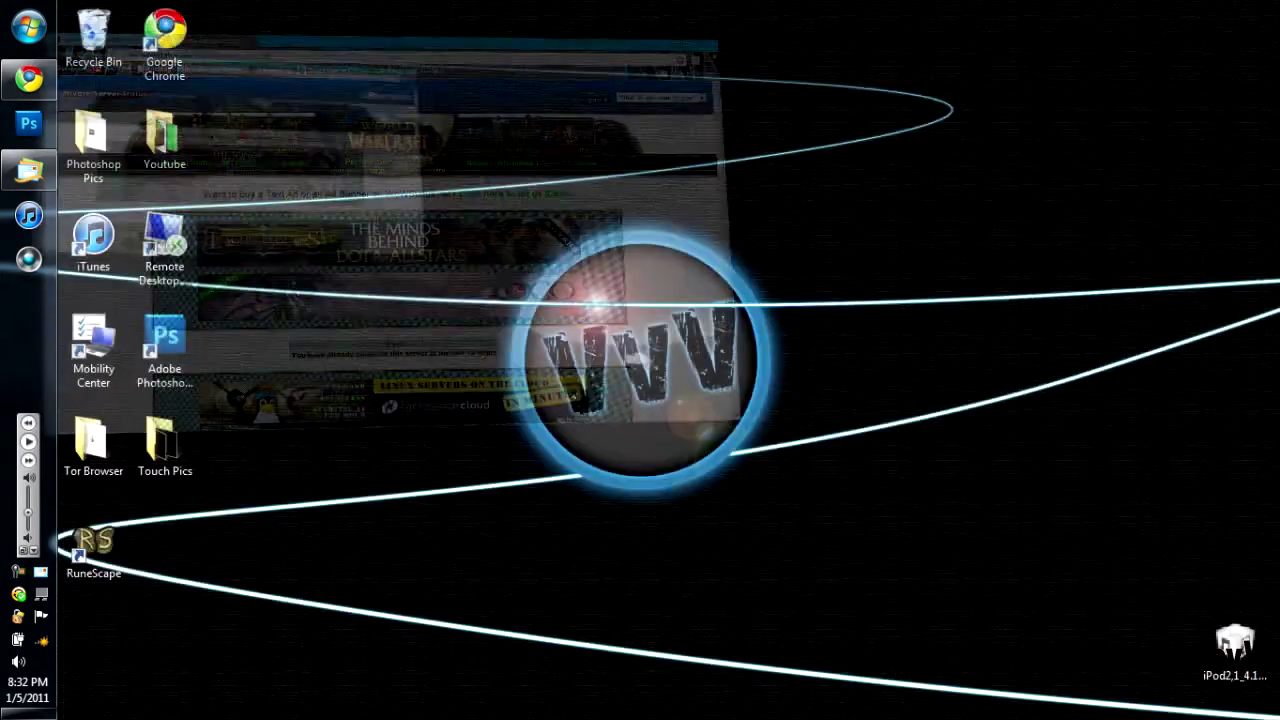
{"action": "left_click", "coordinate": [92, 441]}
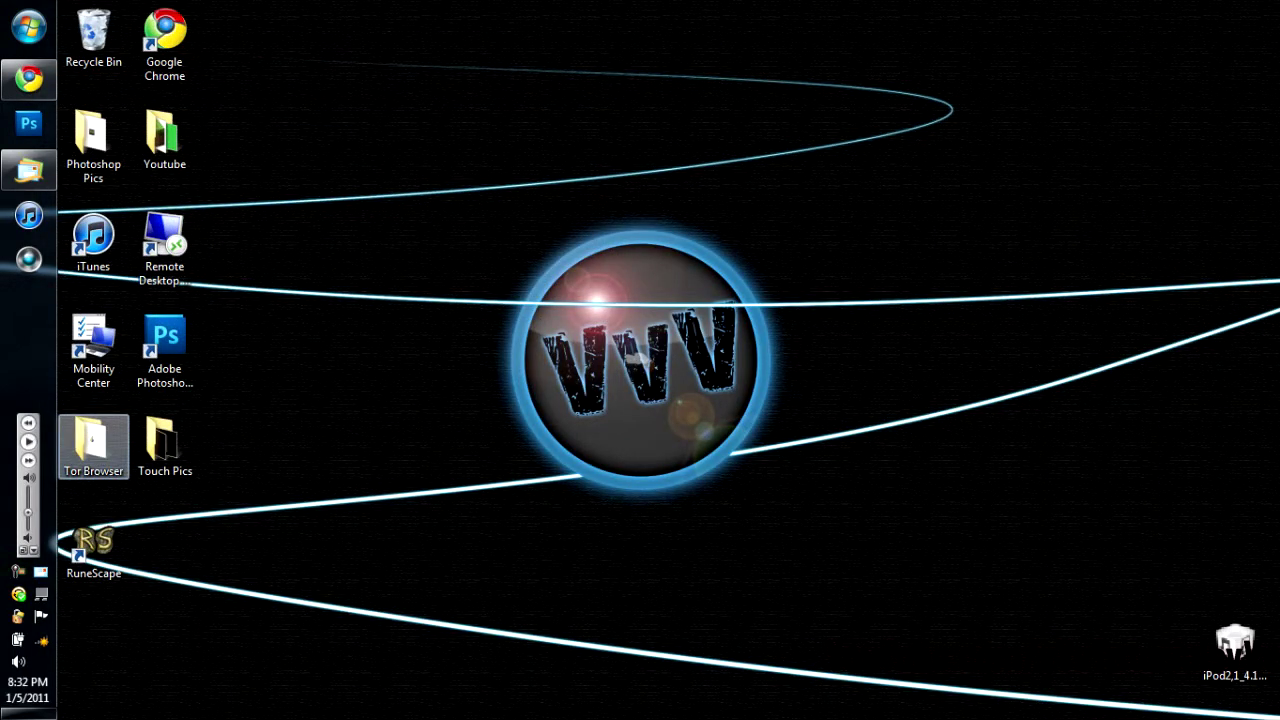
Step: Start Tor Browser from the Tor Browser folder, minimize the folder window and move the Vidalia Control Panel into the middle of the desktop
{"action": "double_click", "coordinate": [93, 445]}
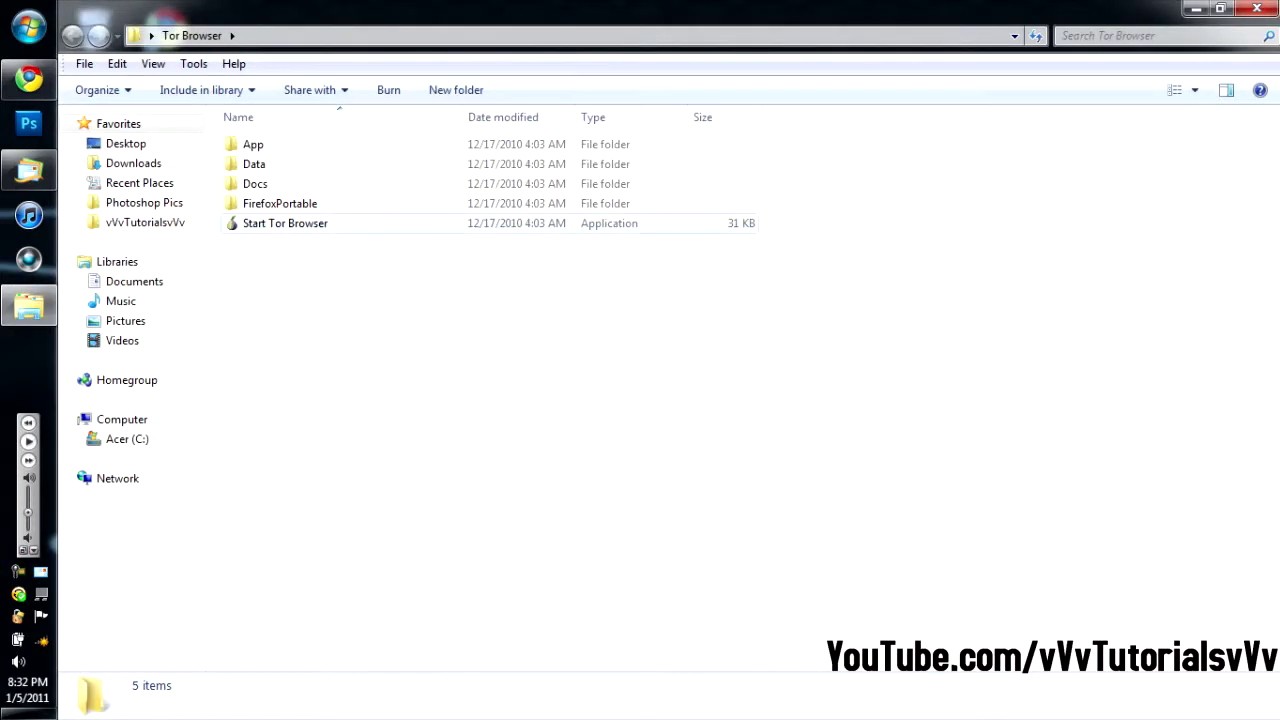
{"action": "left_click", "coordinate": [285, 223]}
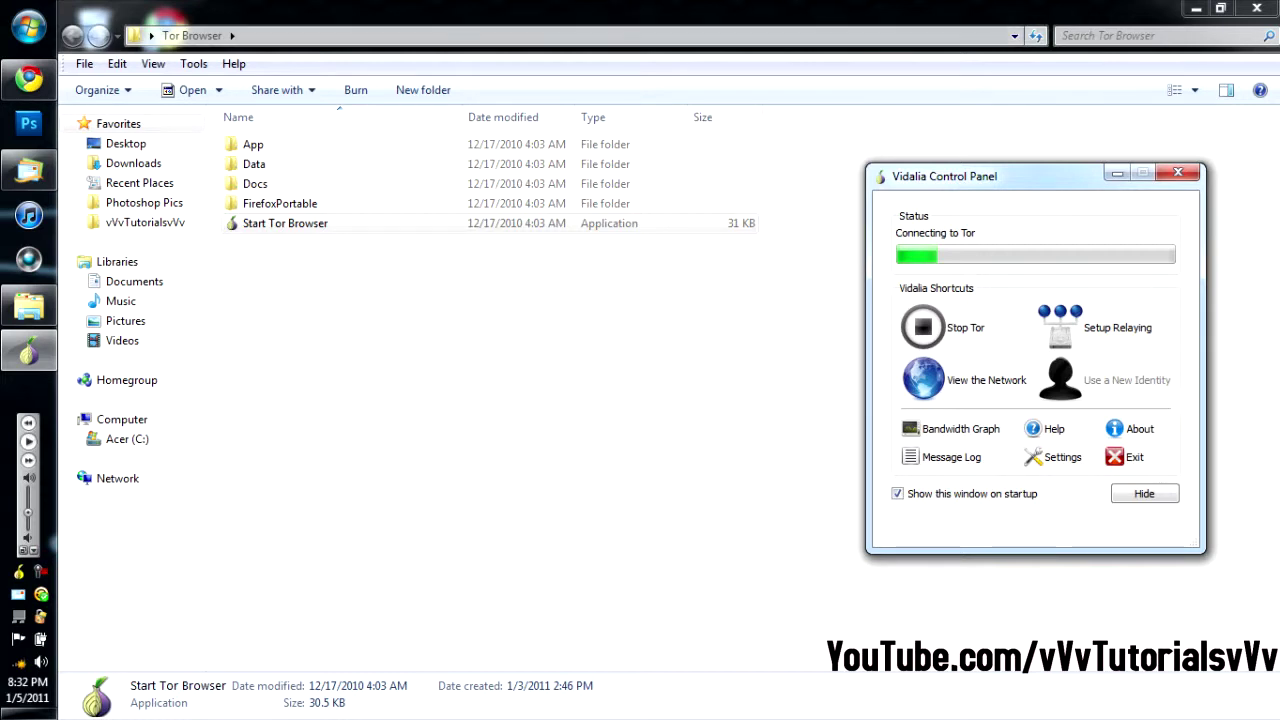
{"action": "left_click", "coordinate": [1196, 8]}
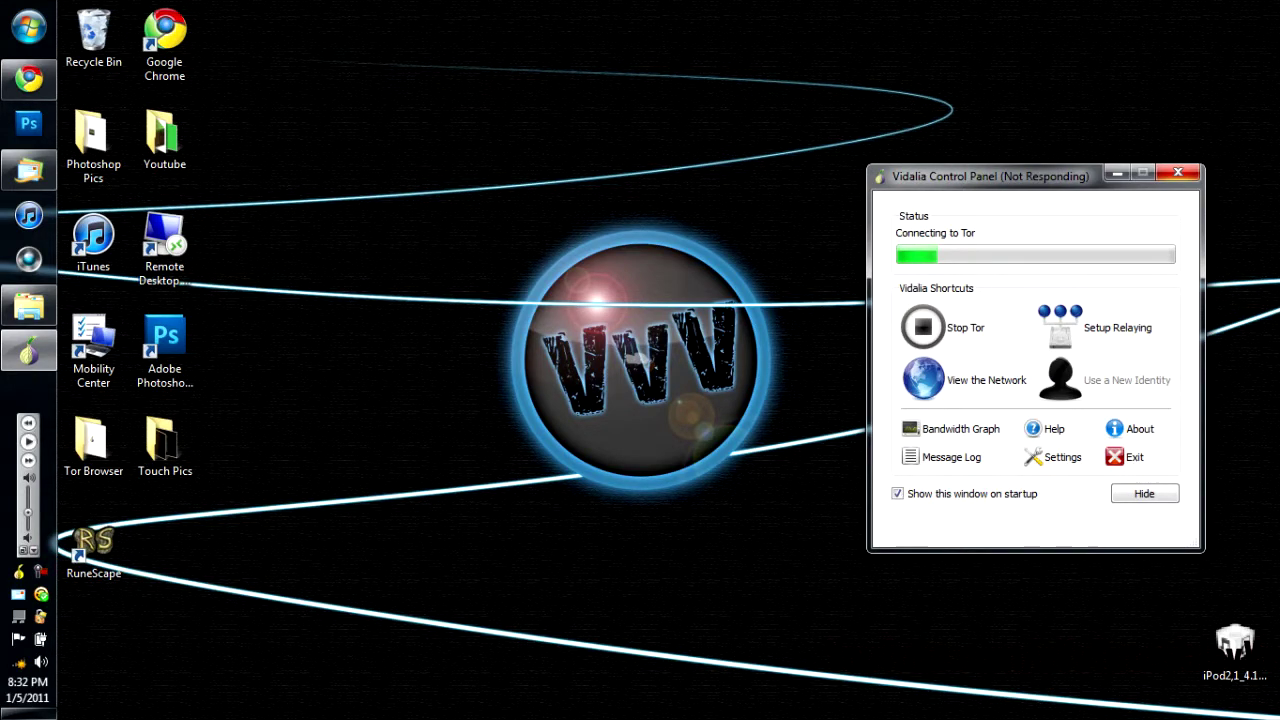
{"action": "left_click_drag", "start_coordinate": [990, 176], "coordinate": [599, 202]}
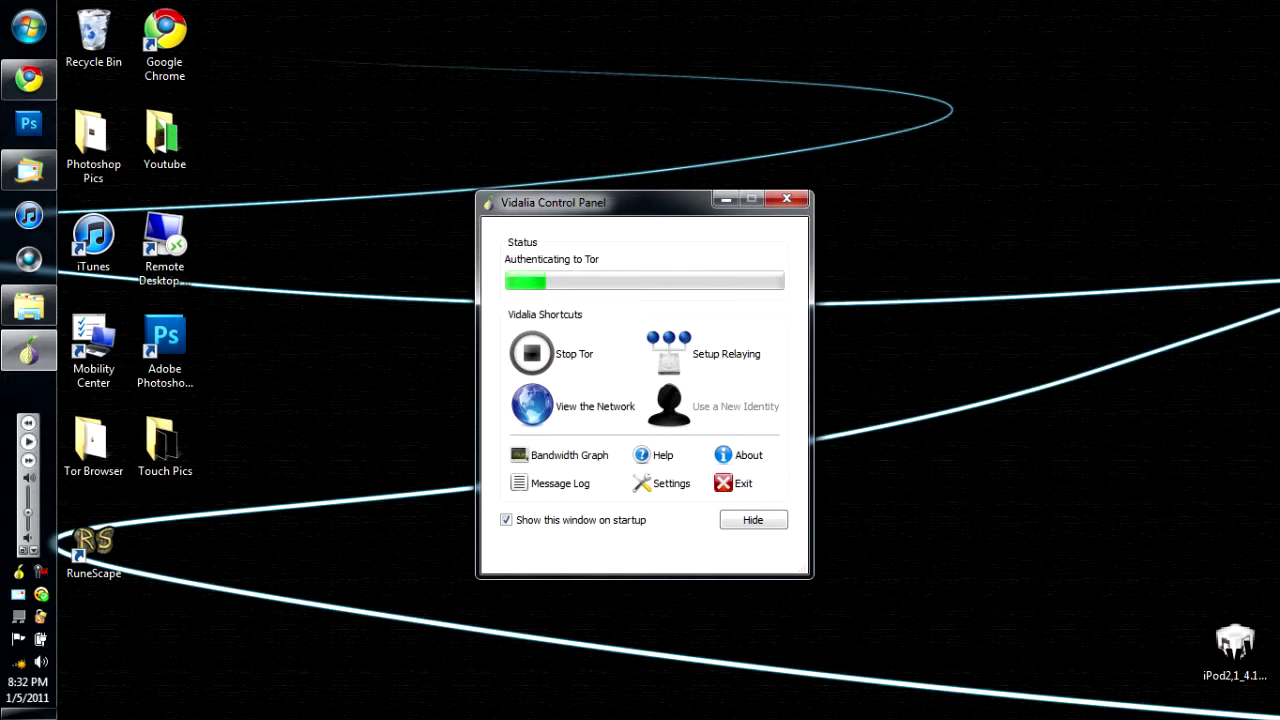
{"action": "left_click", "coordinate": [40, 572]}
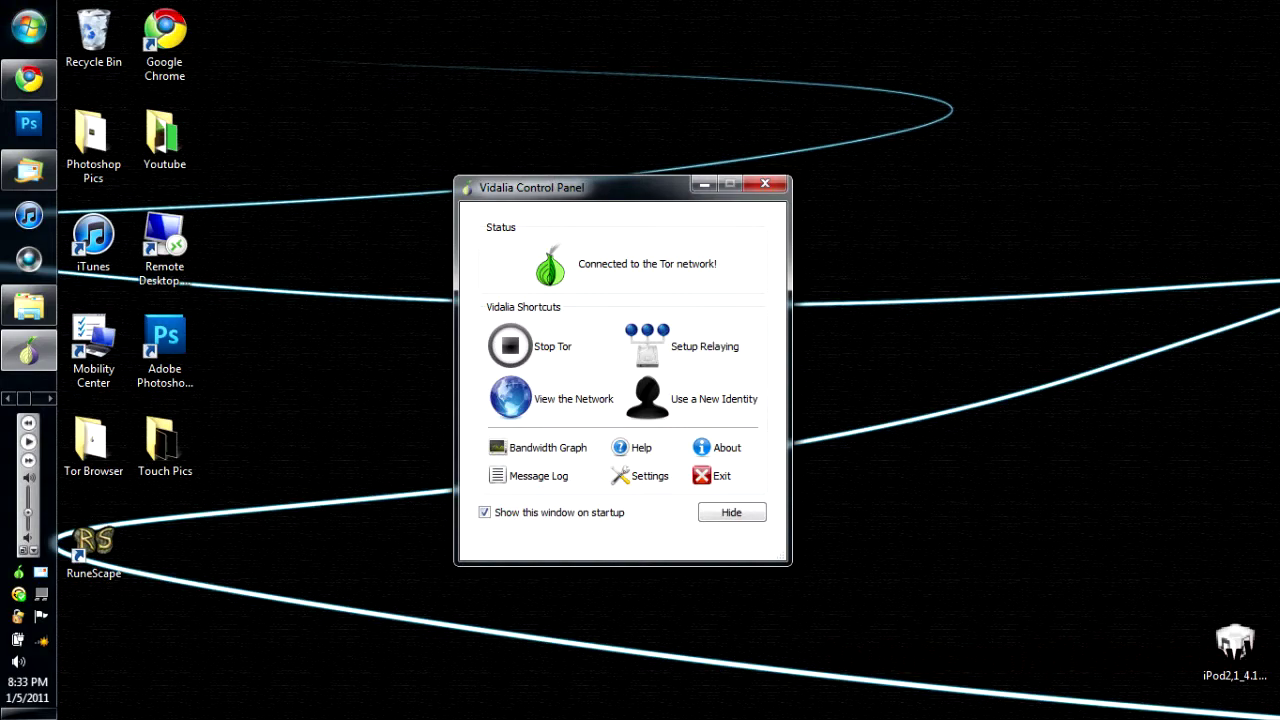
{"action": "left_click", "coordinate": [28, 26]}
{"action": "left_click", "coordinate": [314, 170]}
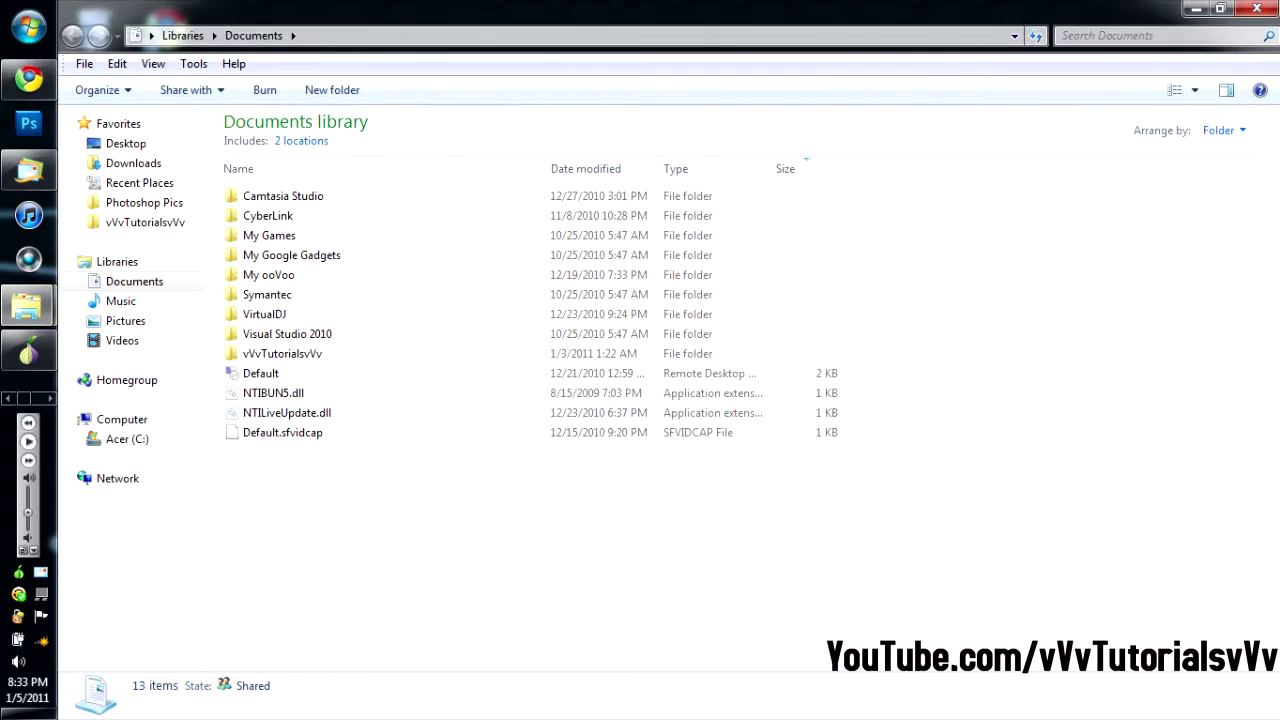
{"action": "left_click", "coordinate": [1257, 8]}
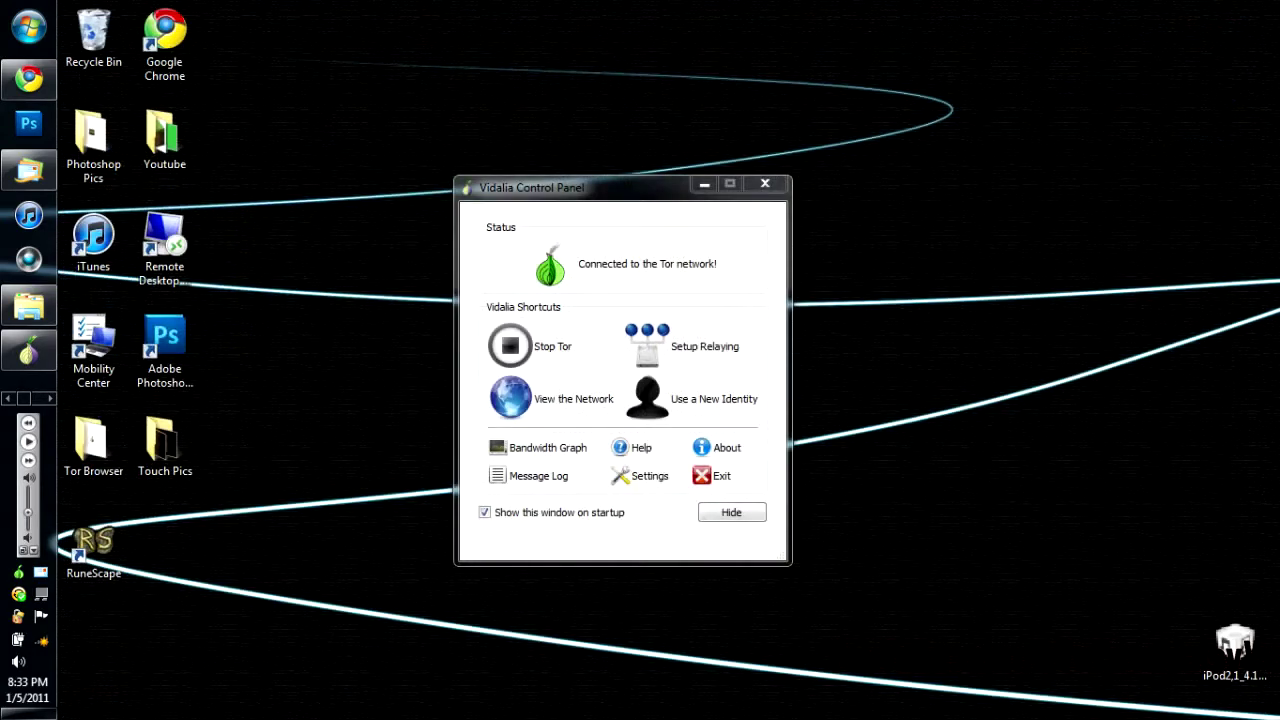
{"action": "left_click_drag", "start_coordinate": [58, 2], "coordinate": [912, 596]}
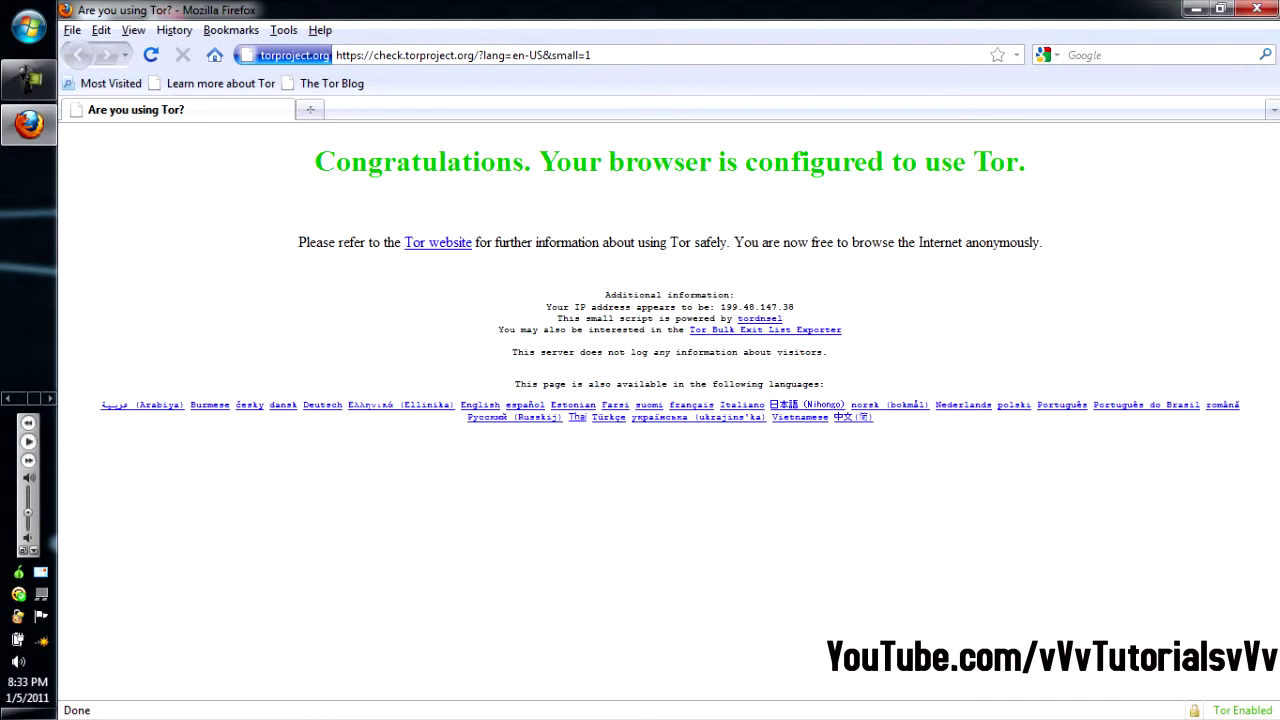
Step: Restore the Firefox window to a smaller, shorter size and move the Vidalia Control Panel clear of the page's central text
{"action": "left_click", "coordinate": [463, 55]}
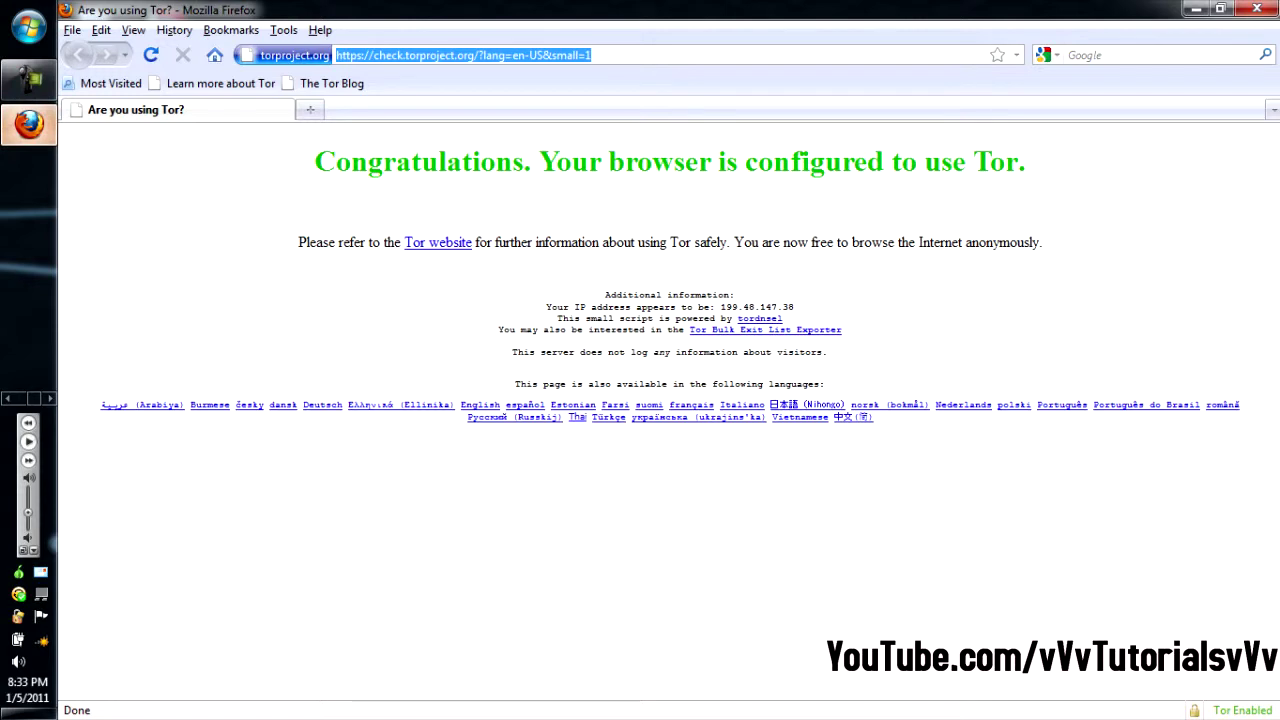
{"action": "key", "text": "super+Down"}
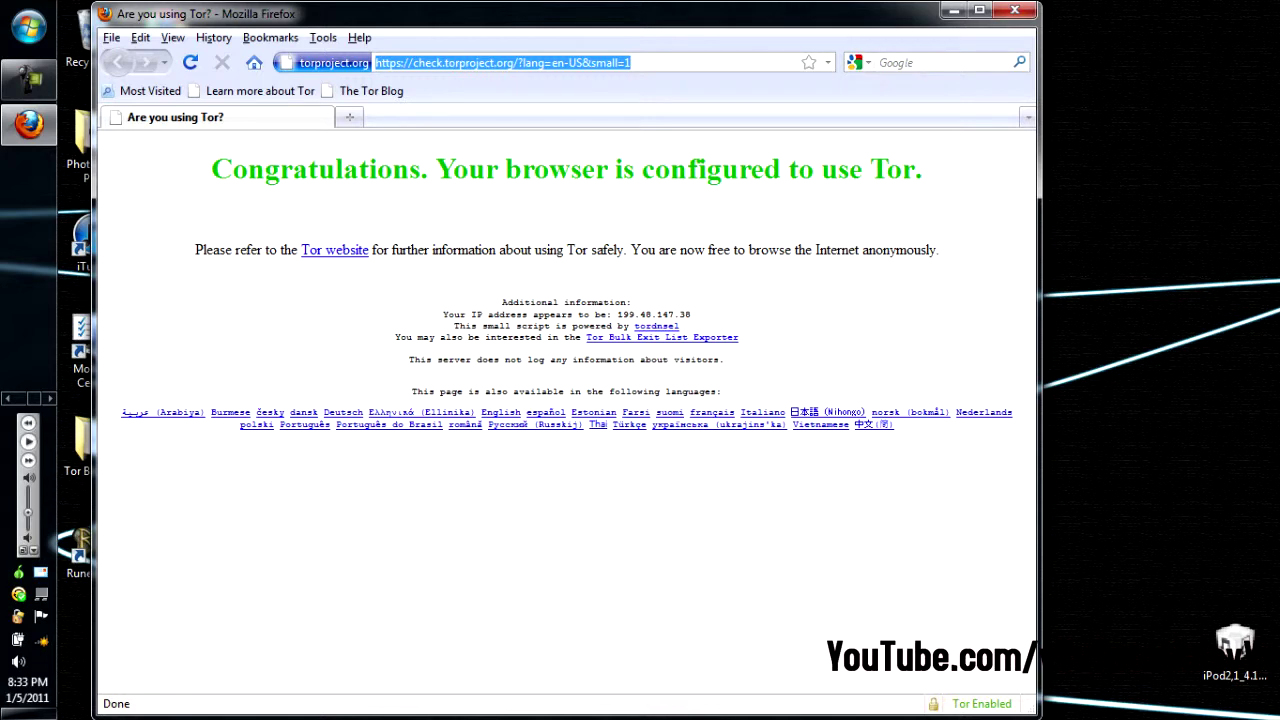
{"action": "left_click_drag", "start_coordinate": [567, 716], "coordinate": [567, 530]}
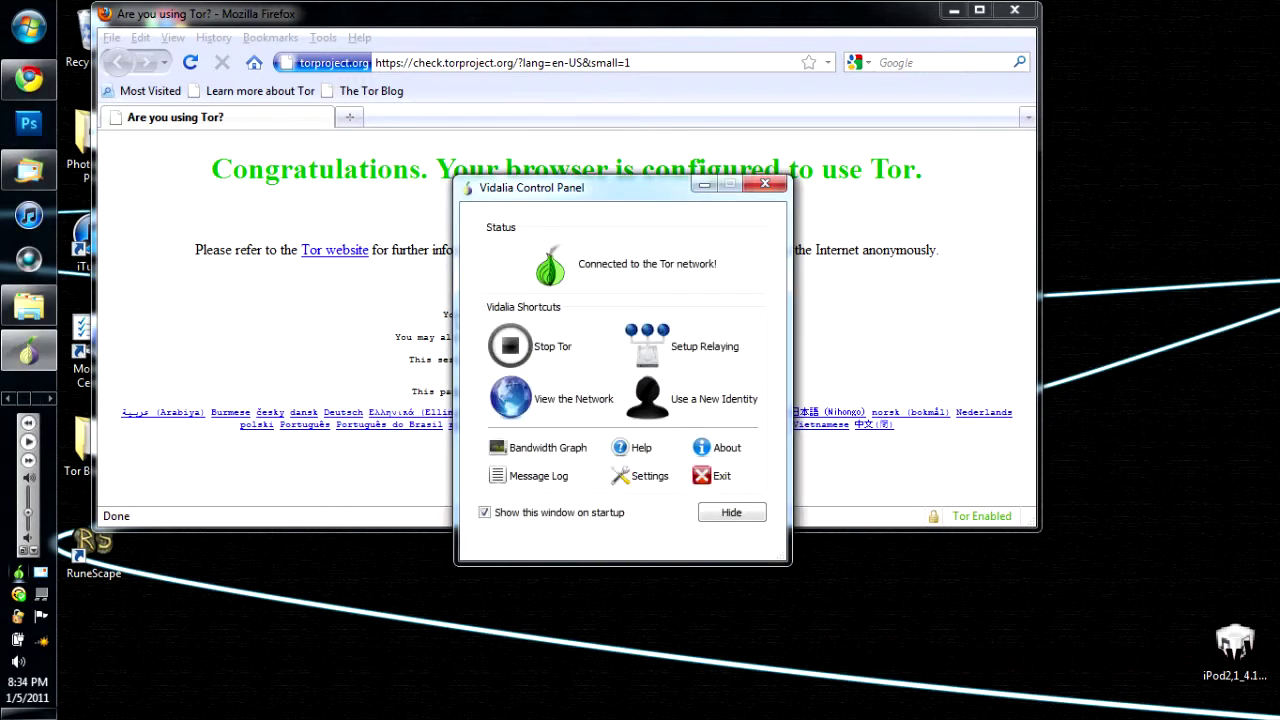
{"action": "left_click_drag", "start_coordinate": [622, 187], "coordinate": [456, 244]}
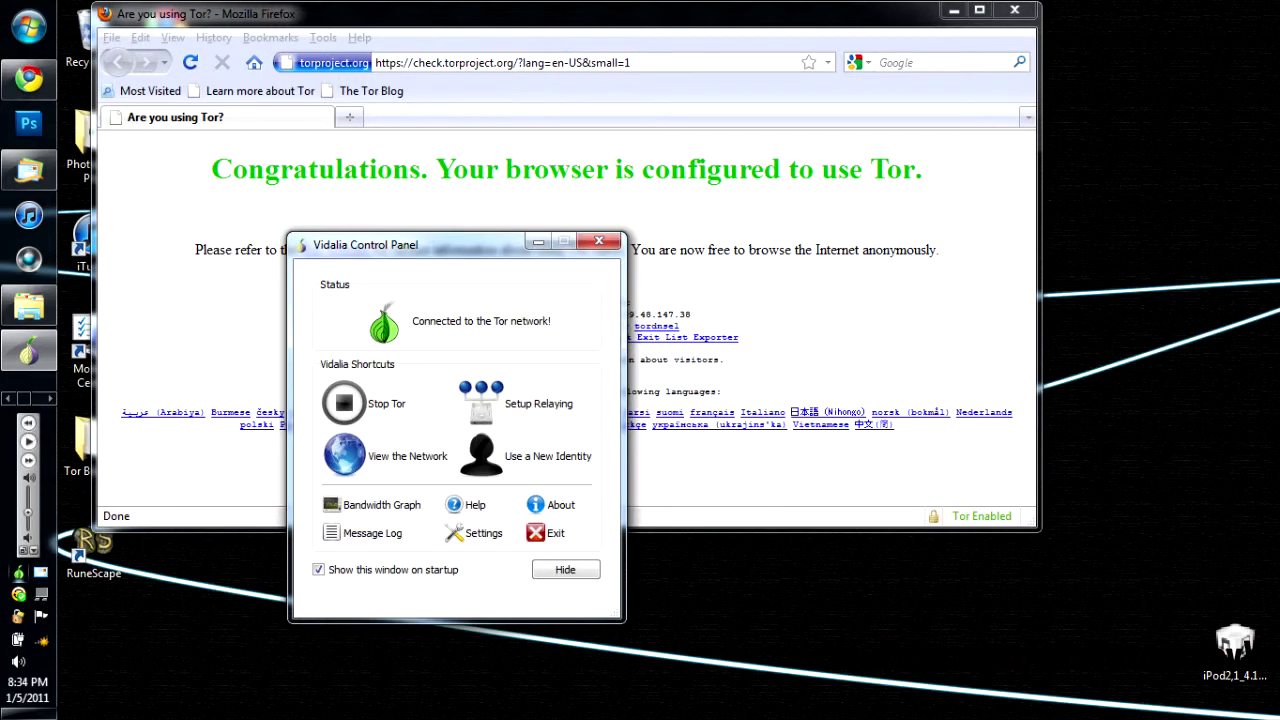
{"action": "left_click_drag", "start_coordinate": [456, 244], "coordinate": [232, 334]}
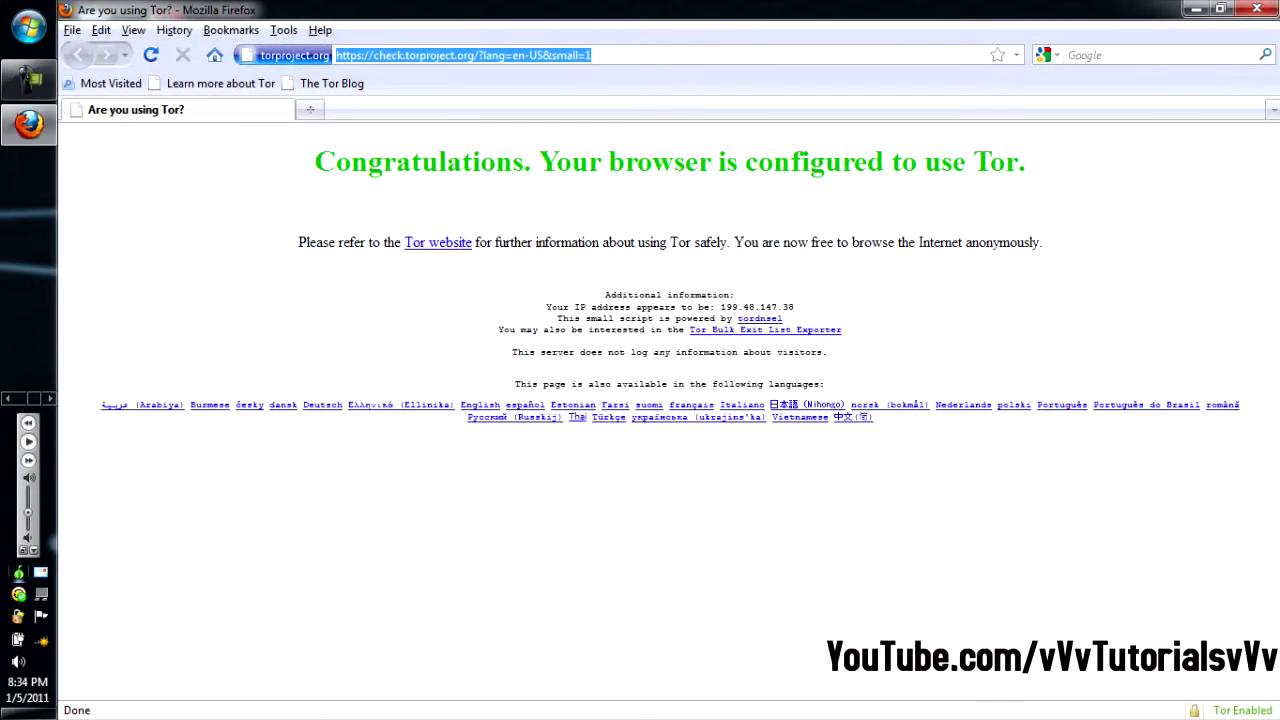
Step: Try to open whatismyip.com in the Tor browser, confirming a security exception for its certificate
{"action": "type", "text": "whatismyip.com"}
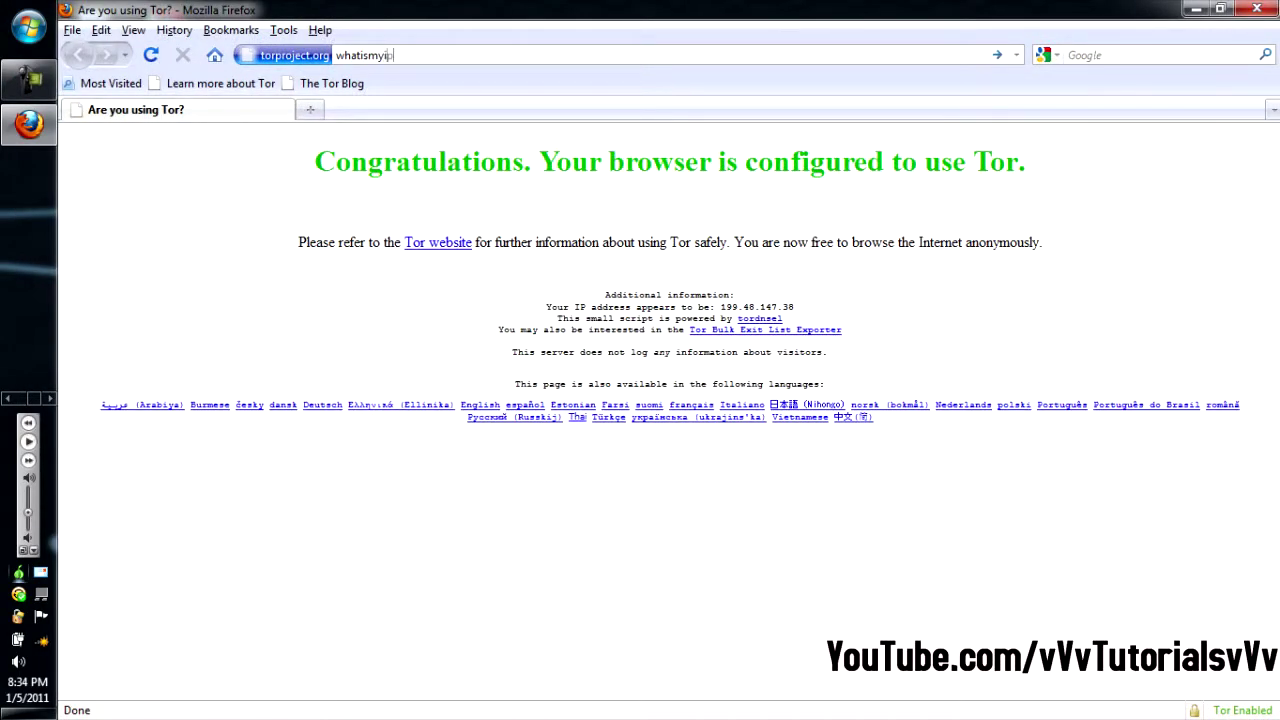
{"action": "key", "text": "Return"}
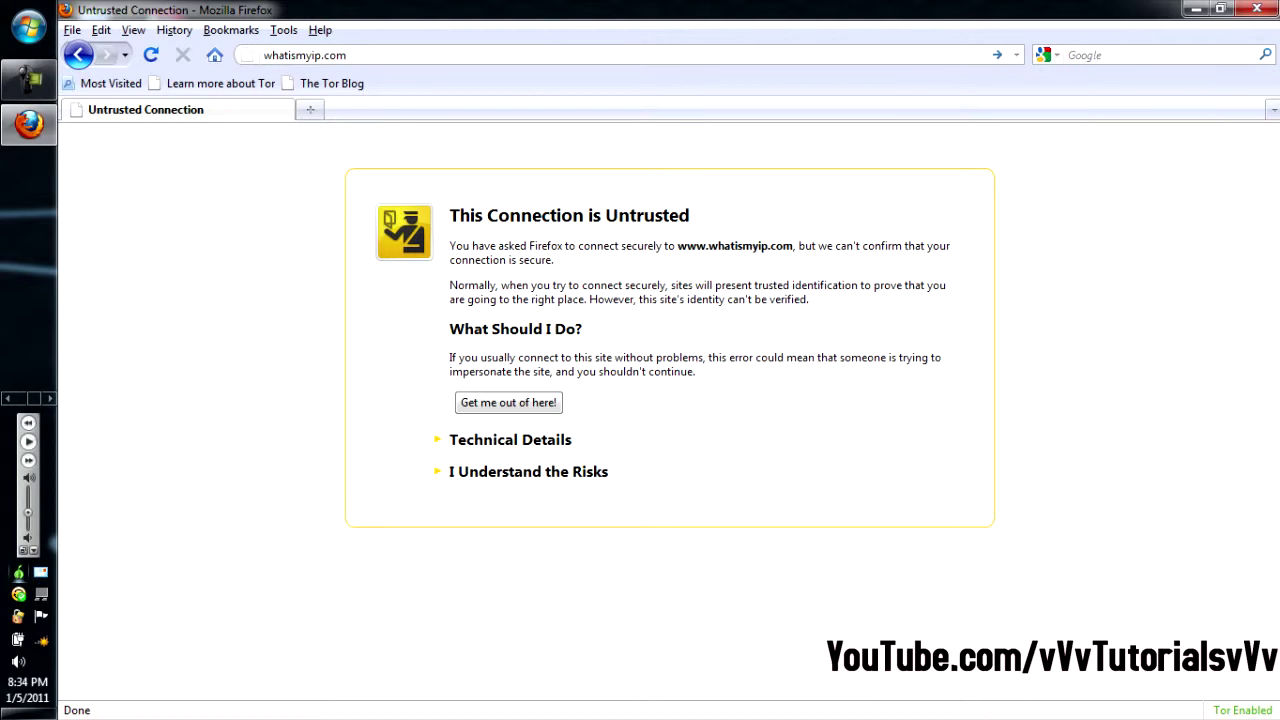
{"action": "left_click", "coordinate": [528, 471]}
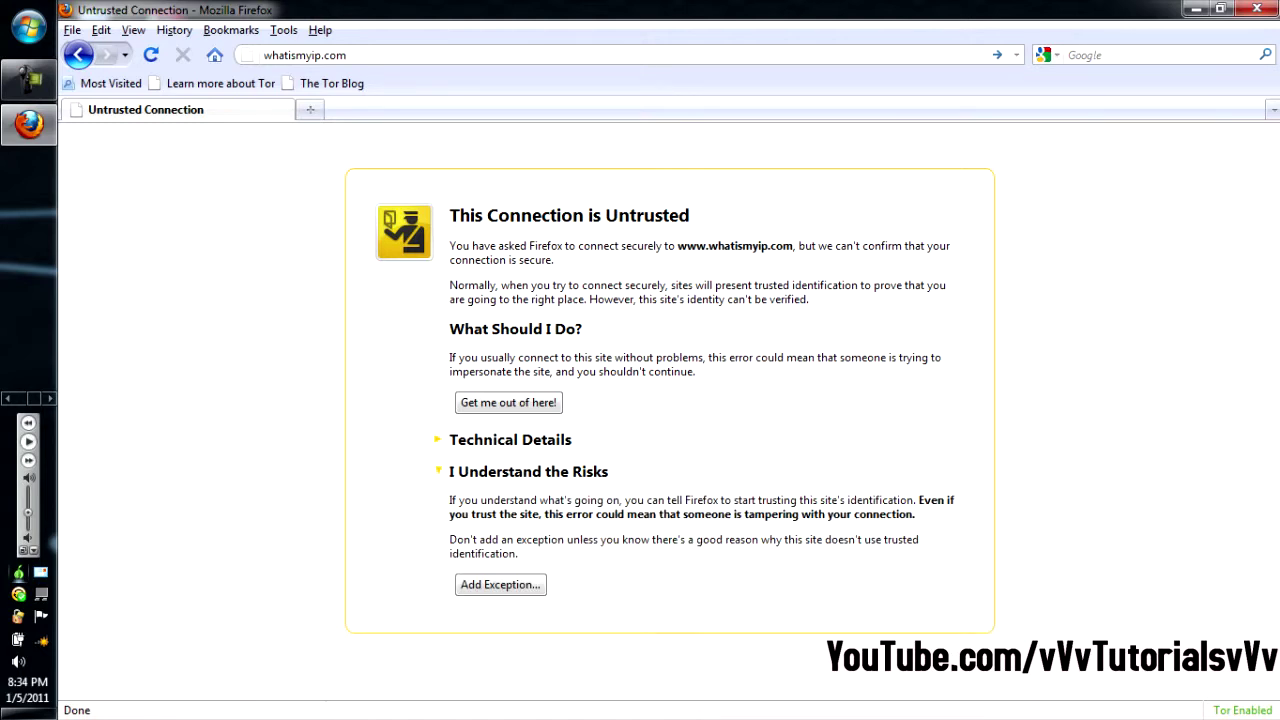
{"action": "left_click", "coordinate": [500, 584]}
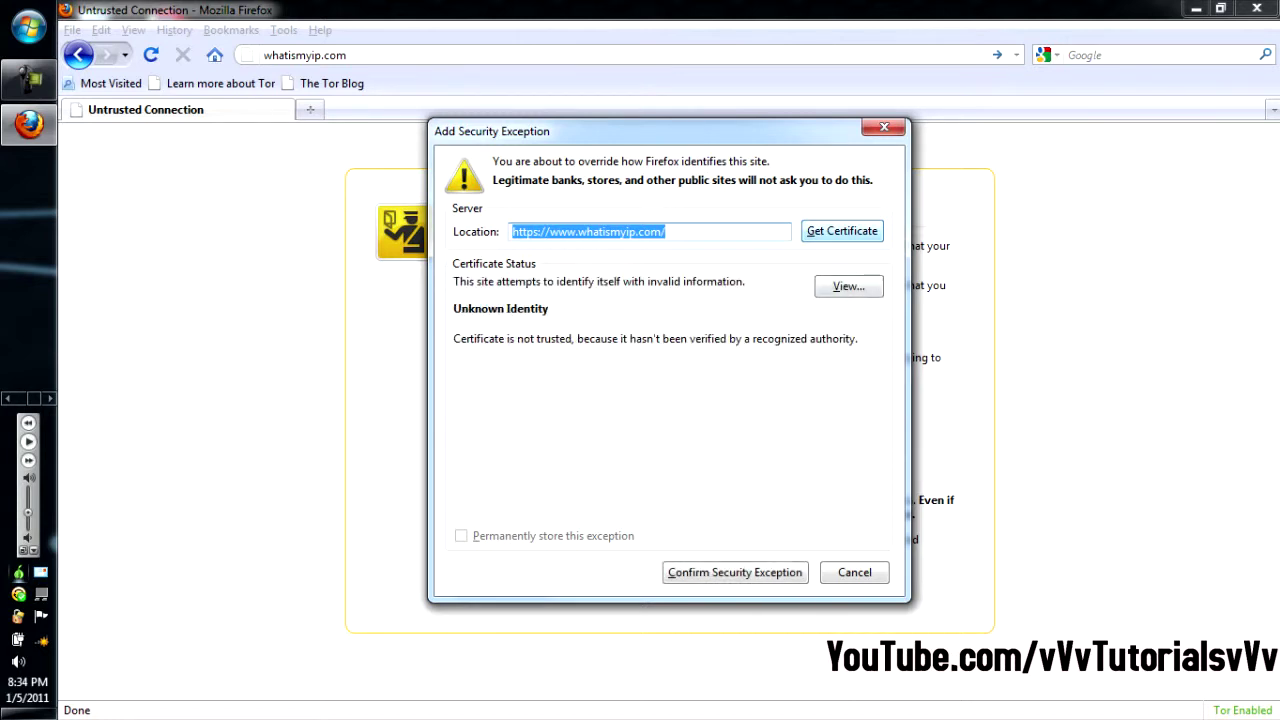
{"action": "left_click", "coordinate": [734, 572]}
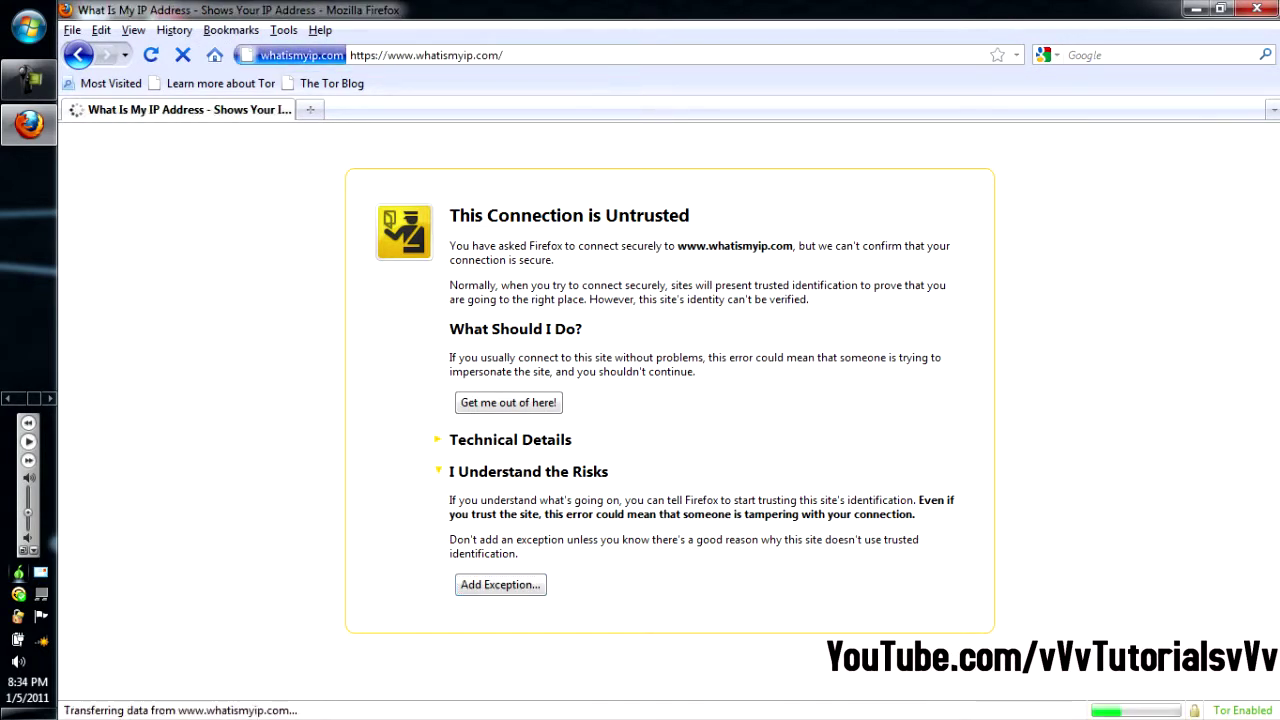
{"action": "key", "text": "Return"}
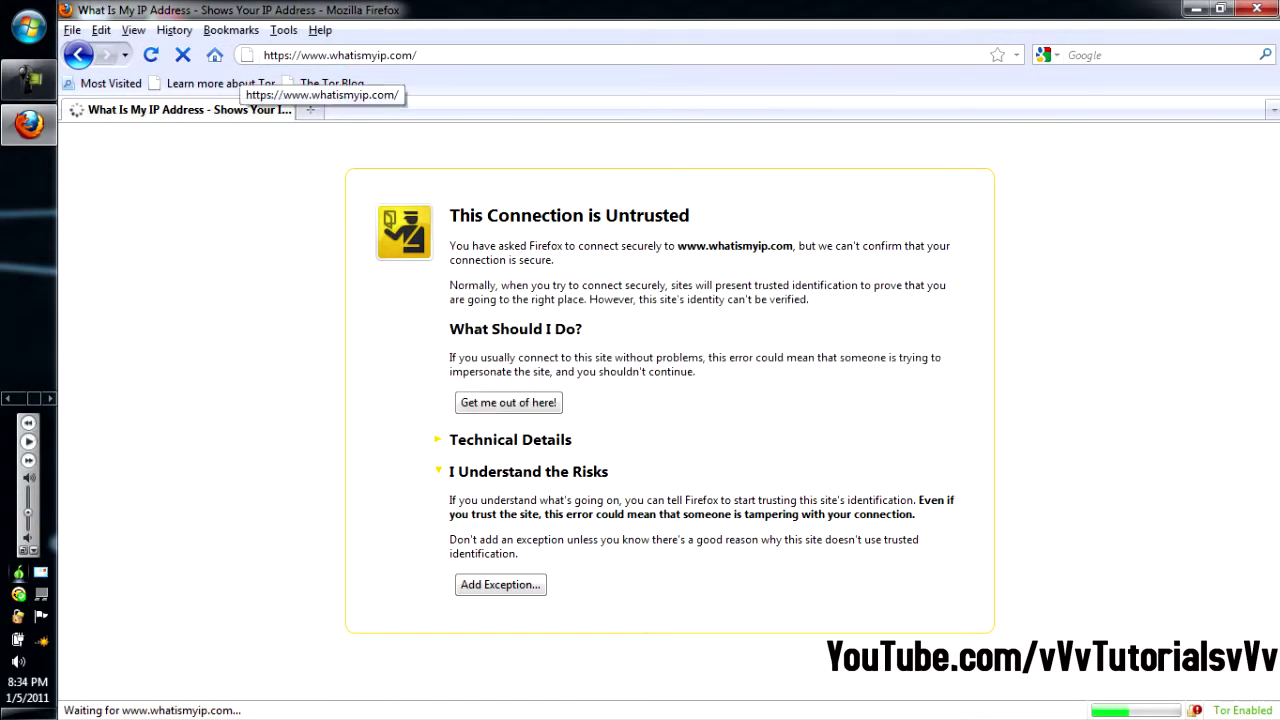
Step: Load ipchicken.com in the Tor browser, bring up the Vidalia Control Panel and check the current IP address
{"action": "left_click", "coordinate": [247, 57]}
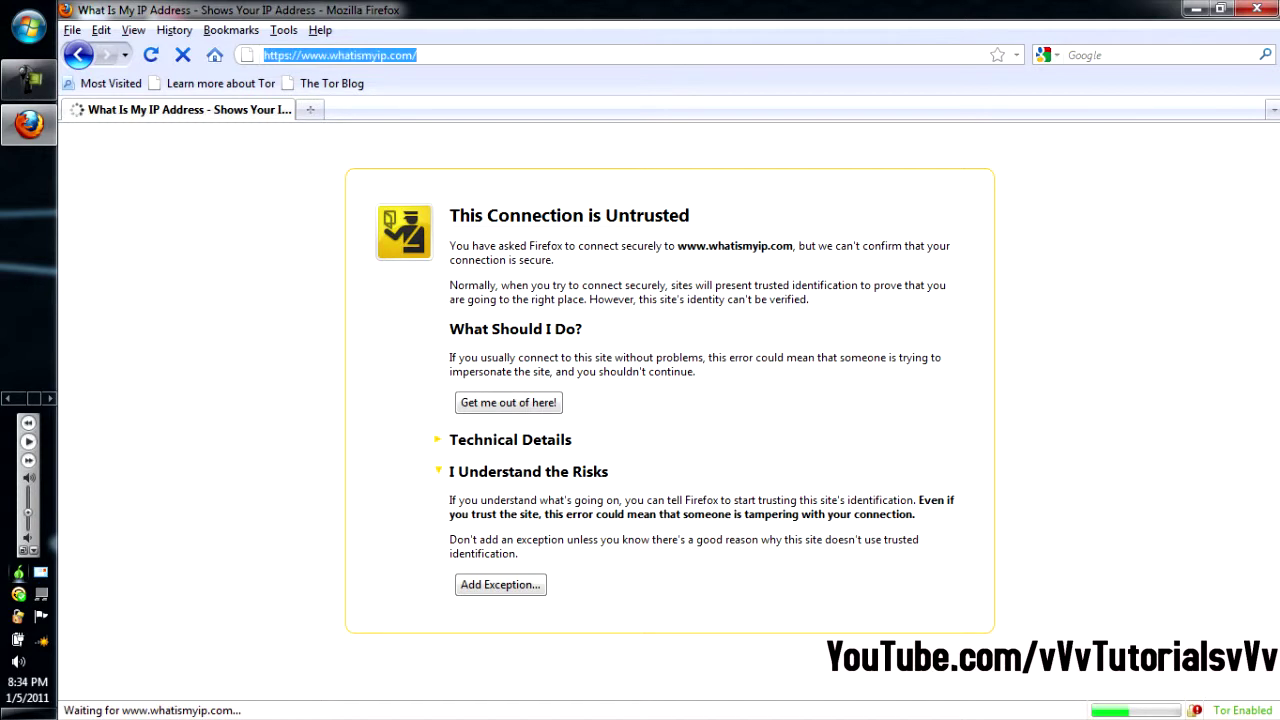
{"action": "type", "text": "ipchicken.com"}
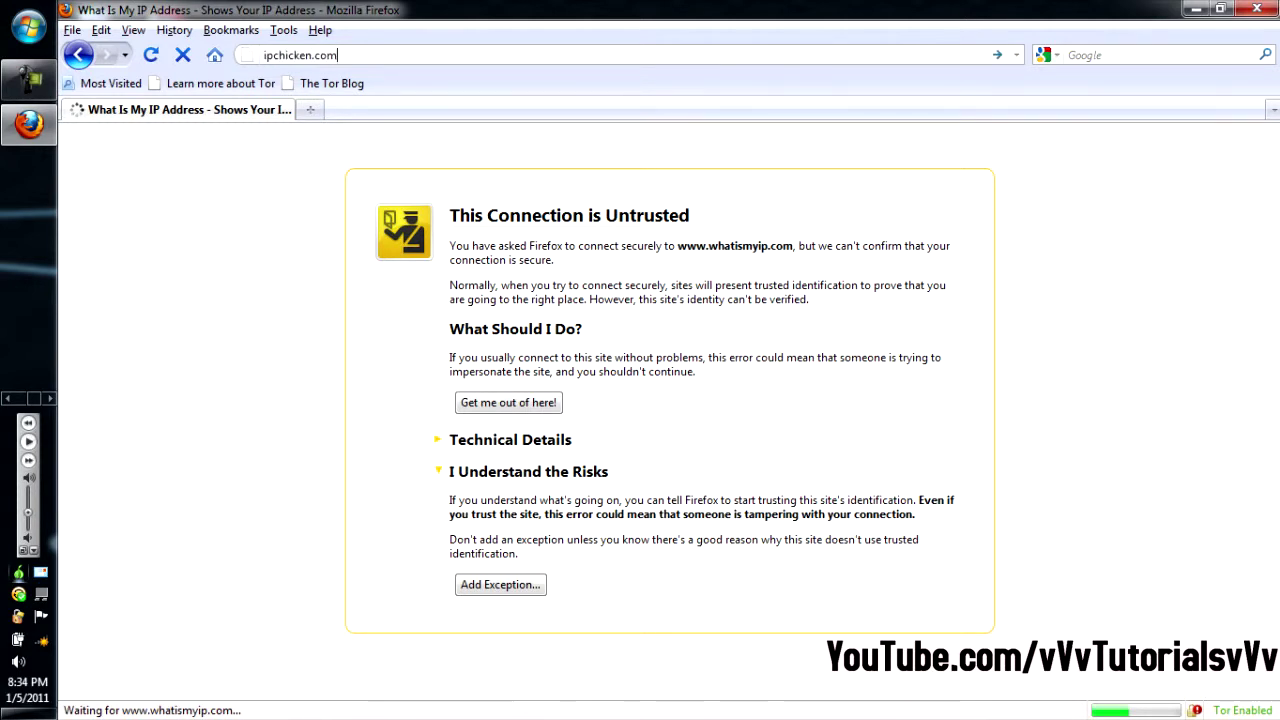
{"action": "key", "text": "Return"}
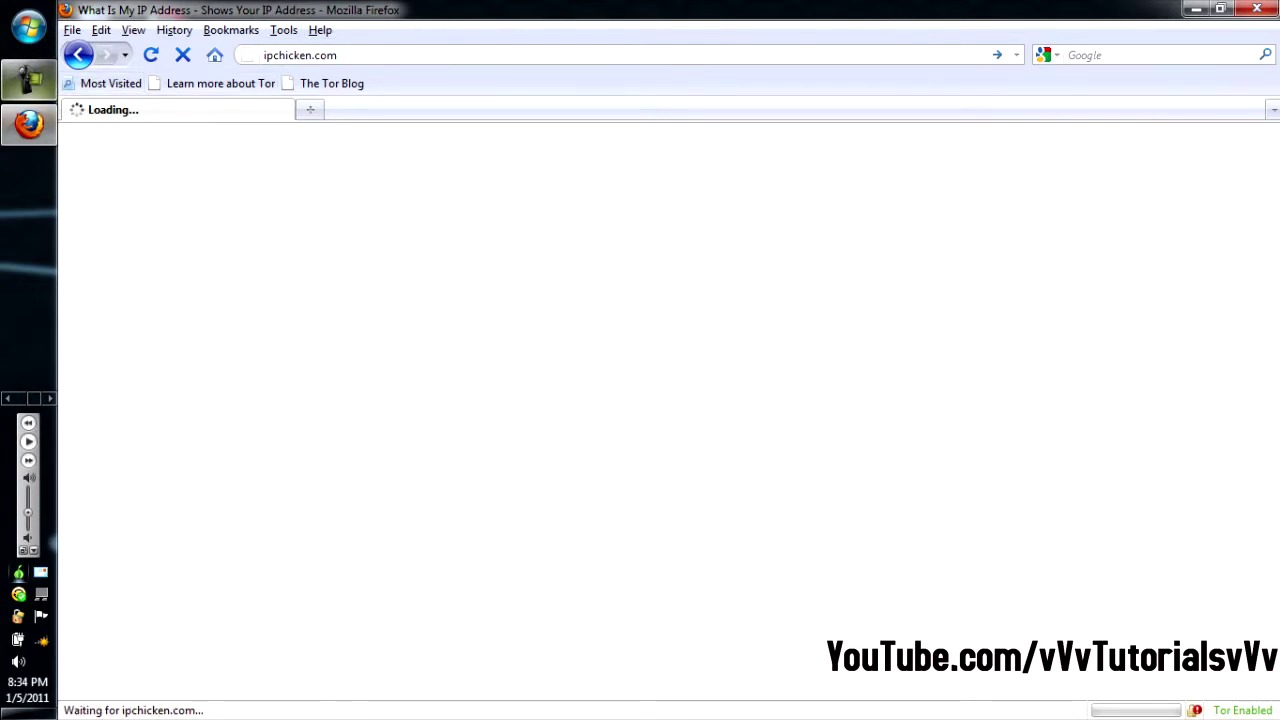
{"action": "left_click", "coordinate": [8, 398]}
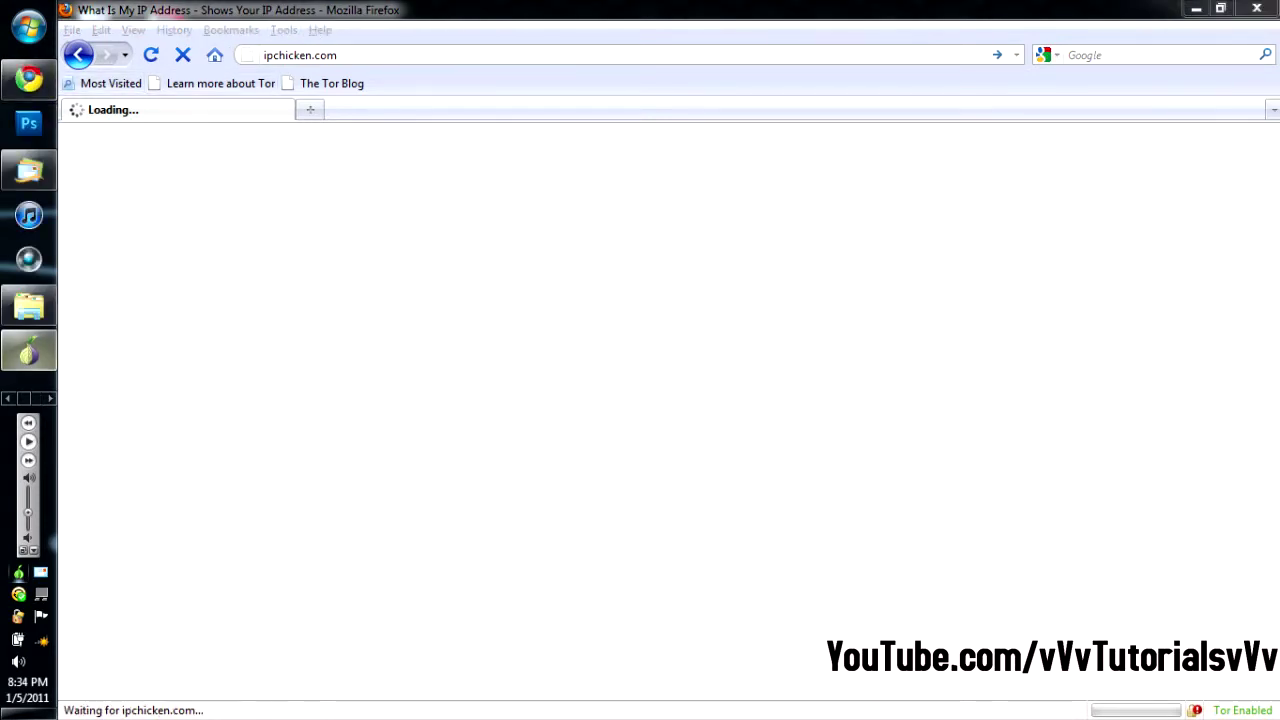
{"action": "mouse_move", "coordinate": [28, 350]}
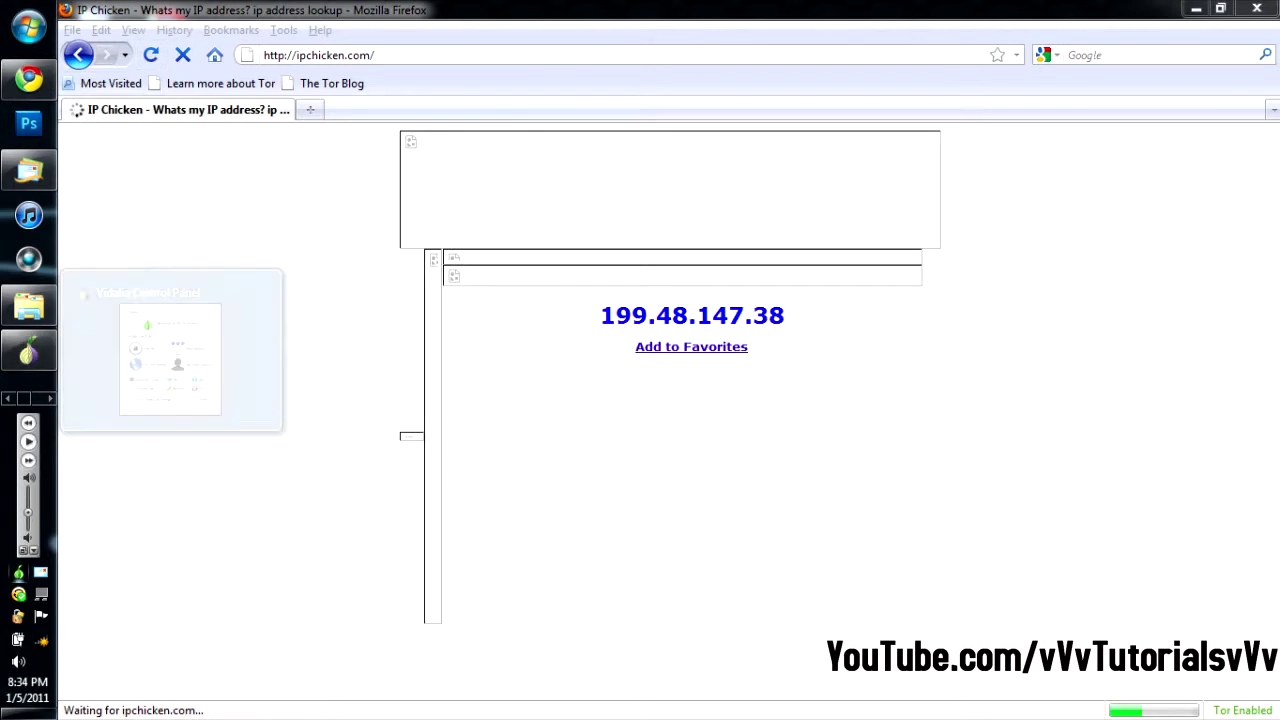
{"action": "left_click_drag", "start_coordinate": [601, 315], "coordinate": [785, 316]}
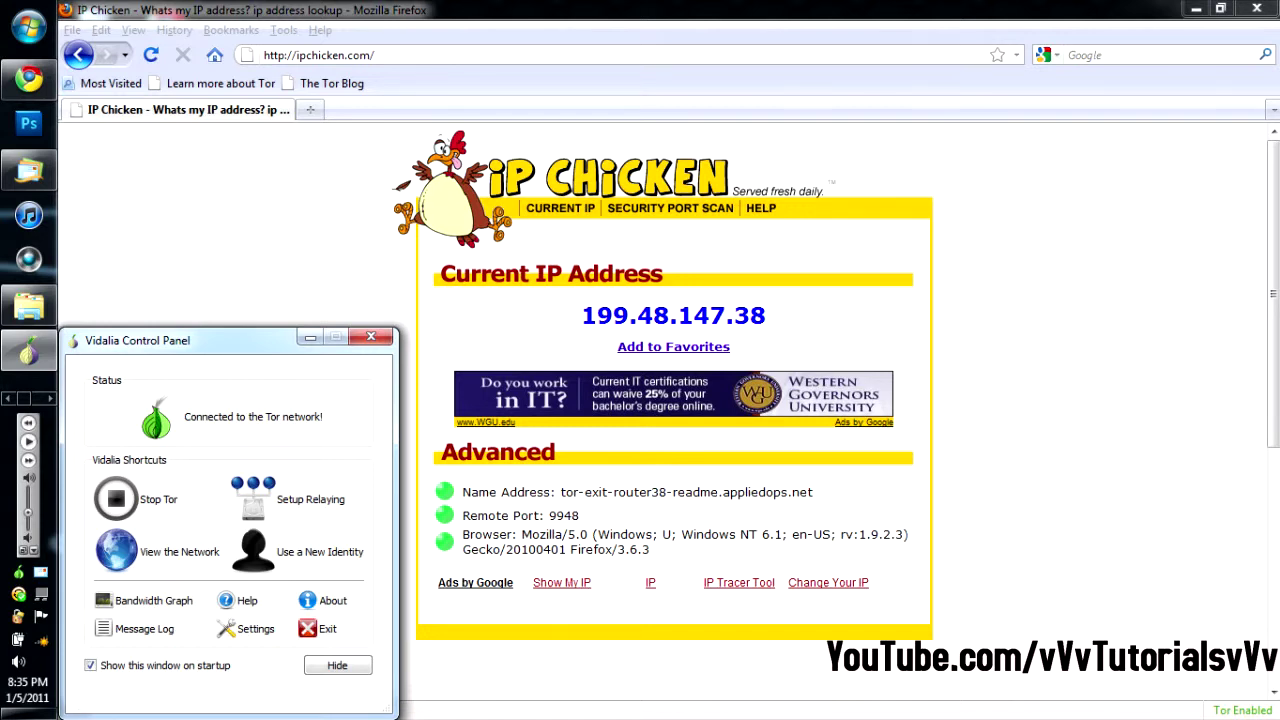
Step: Request a new Tor identity in Vidalia and reload ipchicken.com repeatedly to check the IP address
{"action": "left_click", "coordinate": [253, 551]}
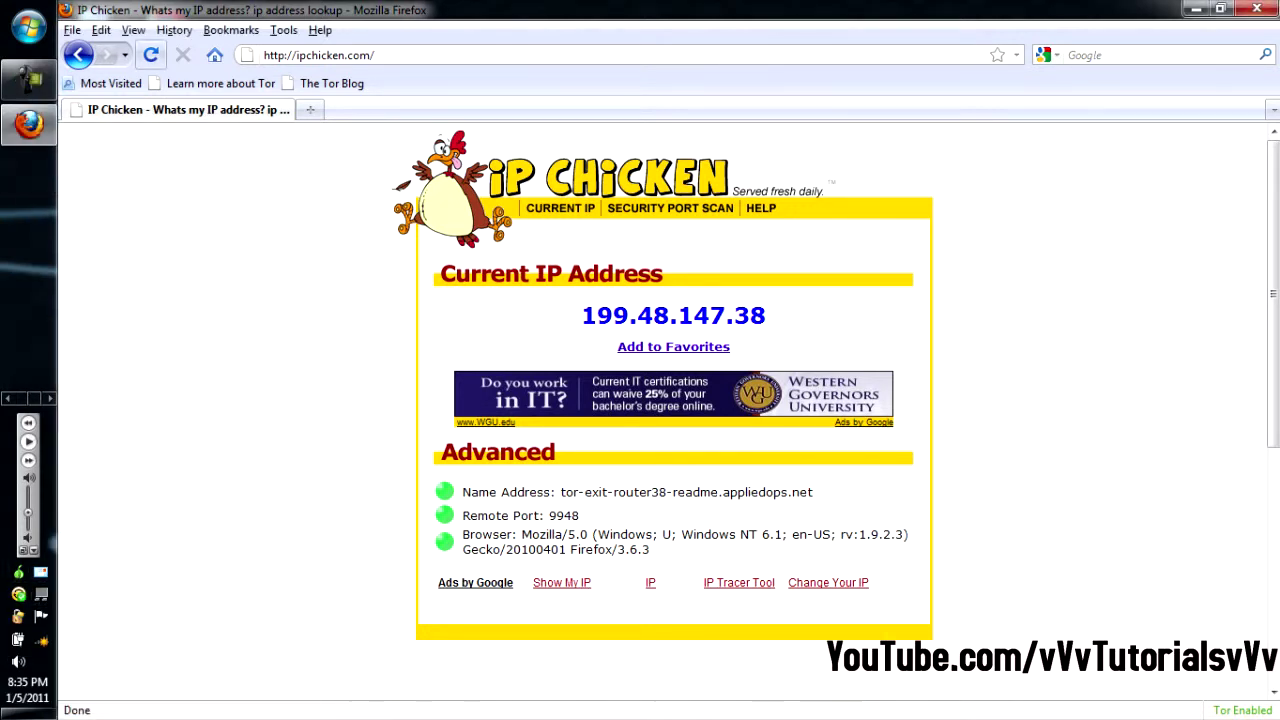
{"action": "left_click", "coordinate": [151, 55]}
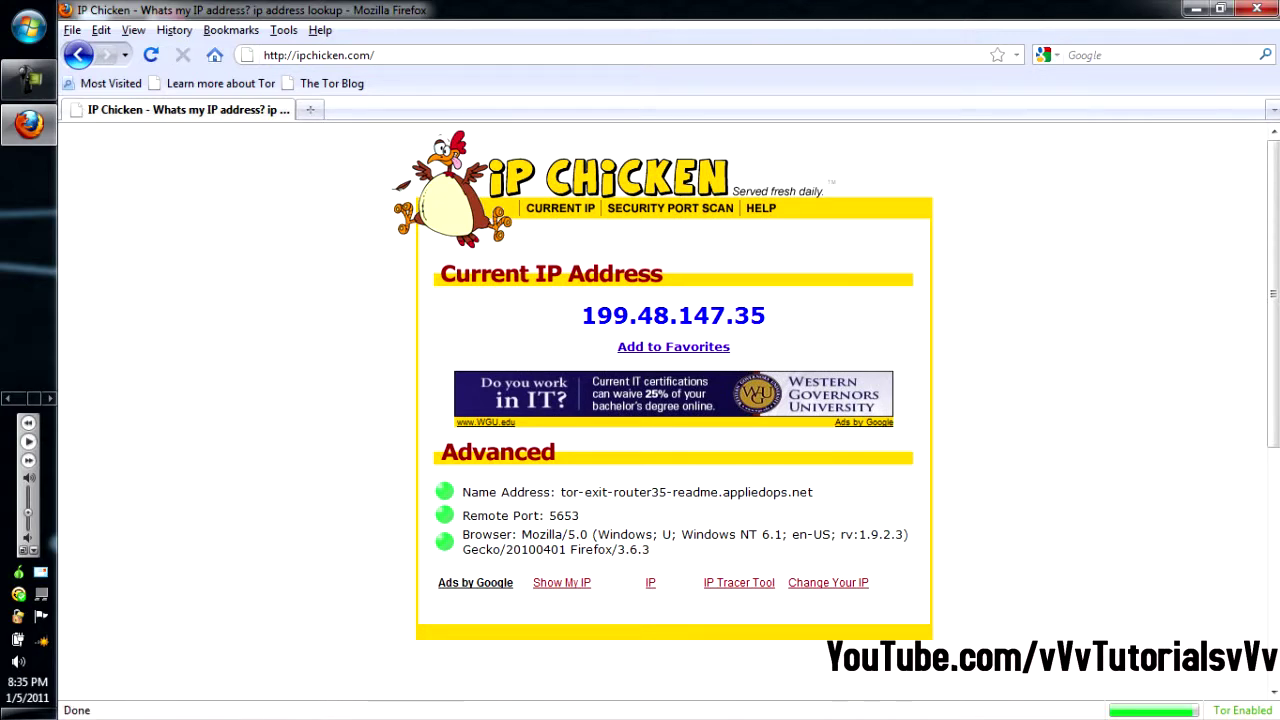
{"action": "left_click_drag", "start_coordinate": [598, 315], "coordinate": [410, 290]}
{"action": "left_click", "coordinate": [151, 55]}
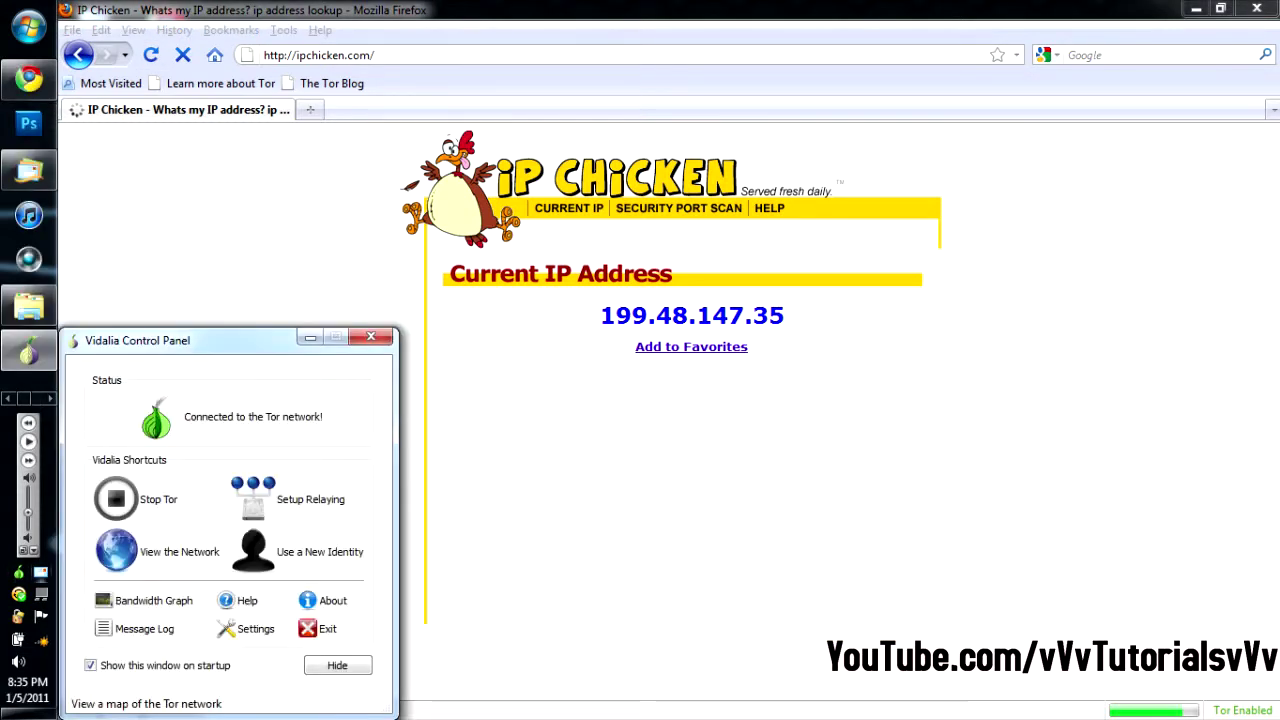
{"action": "left_click", "coordinate": [151, 55]}
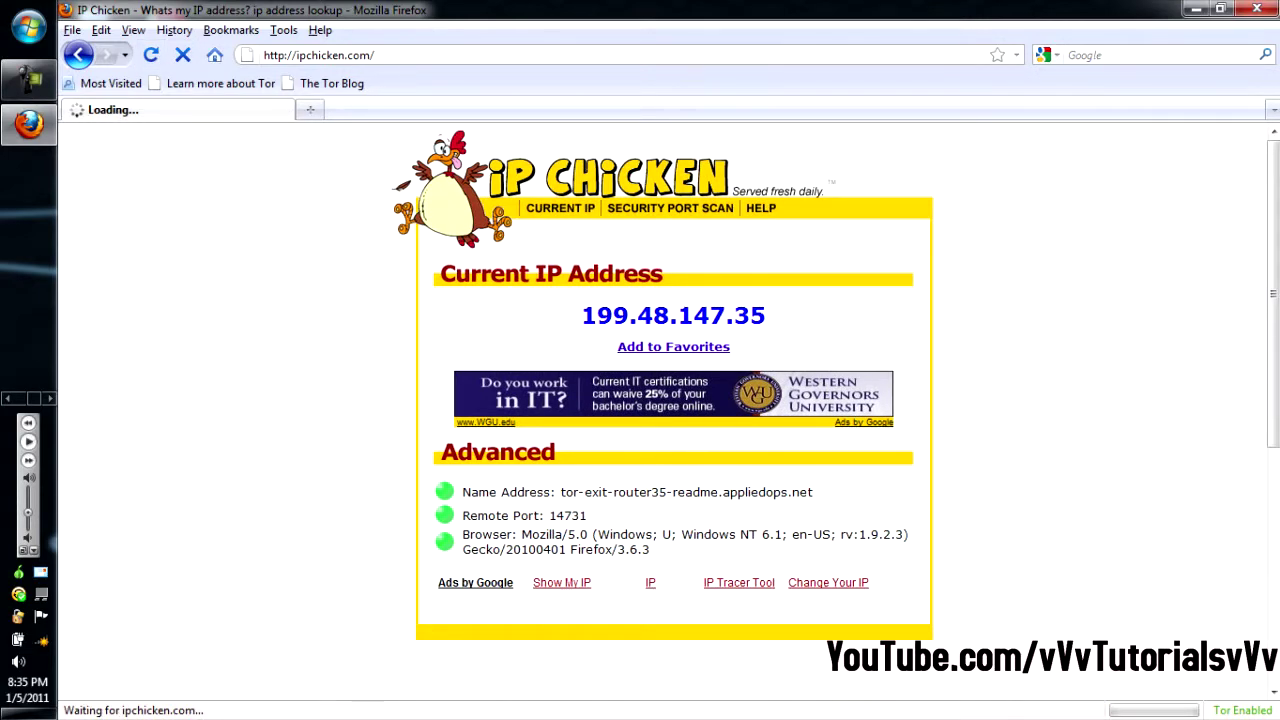
{"action": "left_click", "coordinate": [318, 55]}
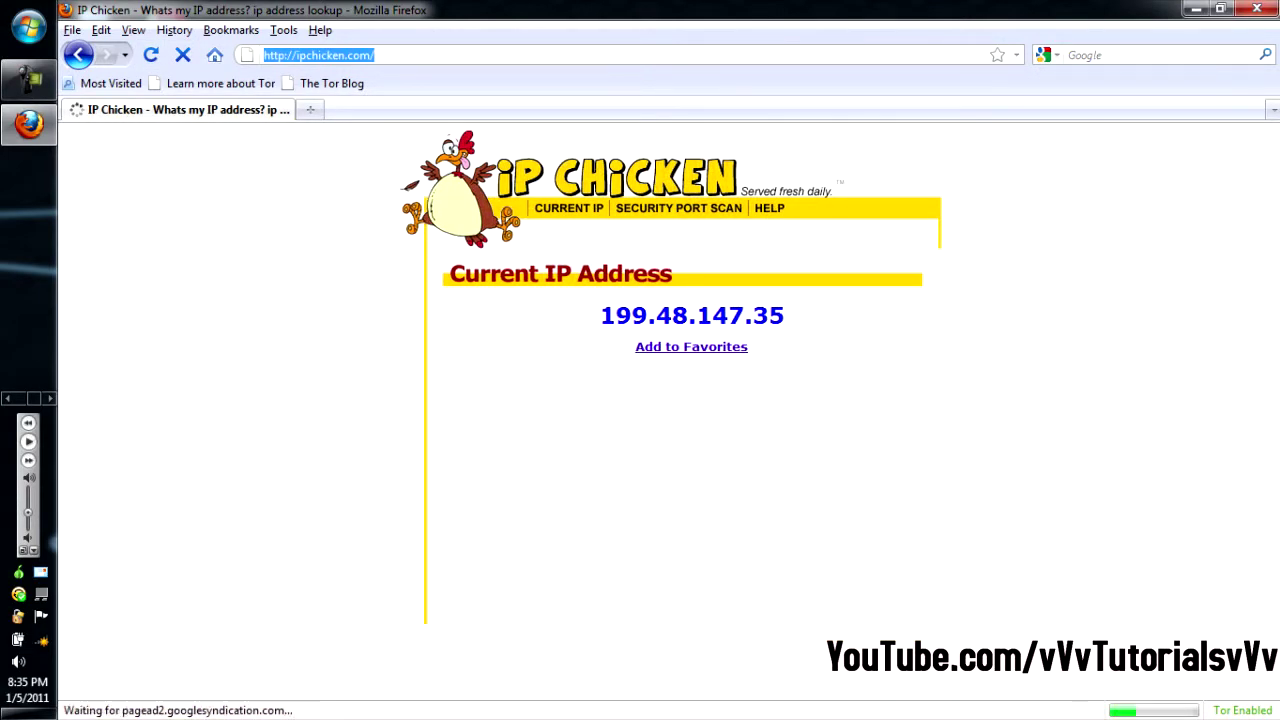
{"action": "key", "text": "Return"}
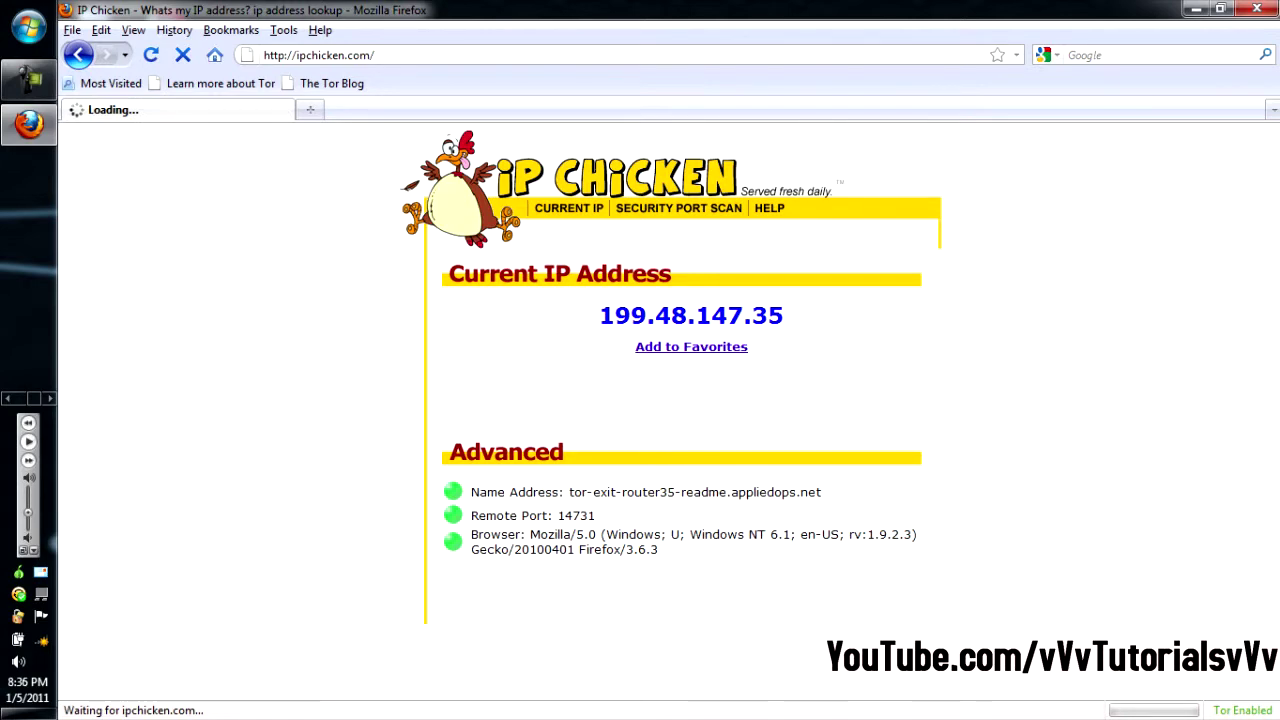
Step: Switch back to Vidalia, request another new identity, and reload ipchicken.com to highlight the current IP address
{"action": "key", "text": "alt+Tab"}
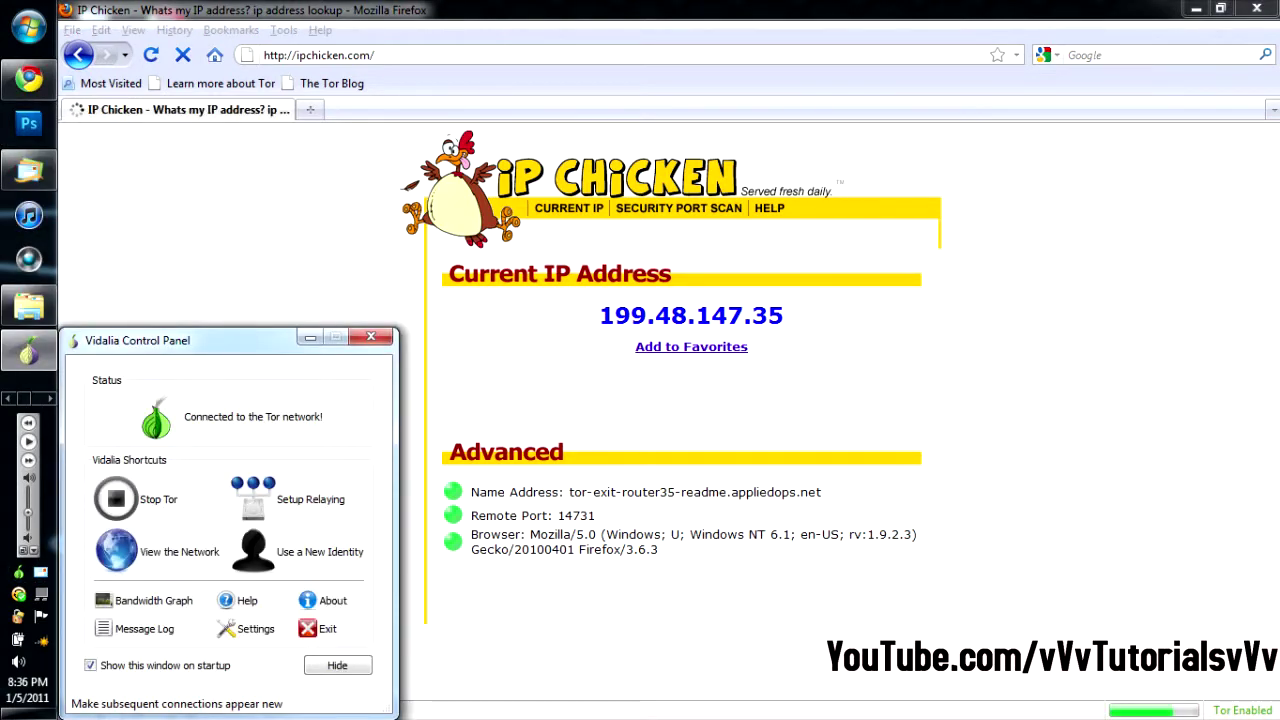
{"action": "left_click", "coordinate": [300, 551]}
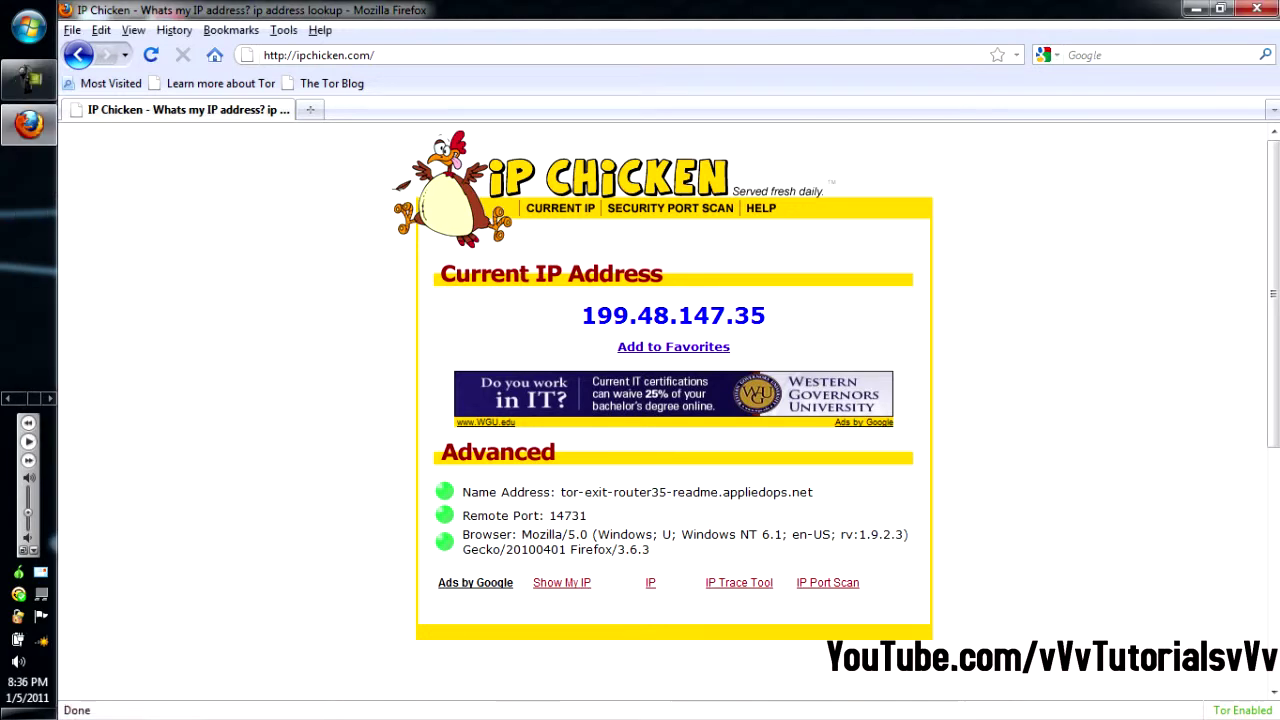
{"action": "left_click", "coordinate": [151, 55]}
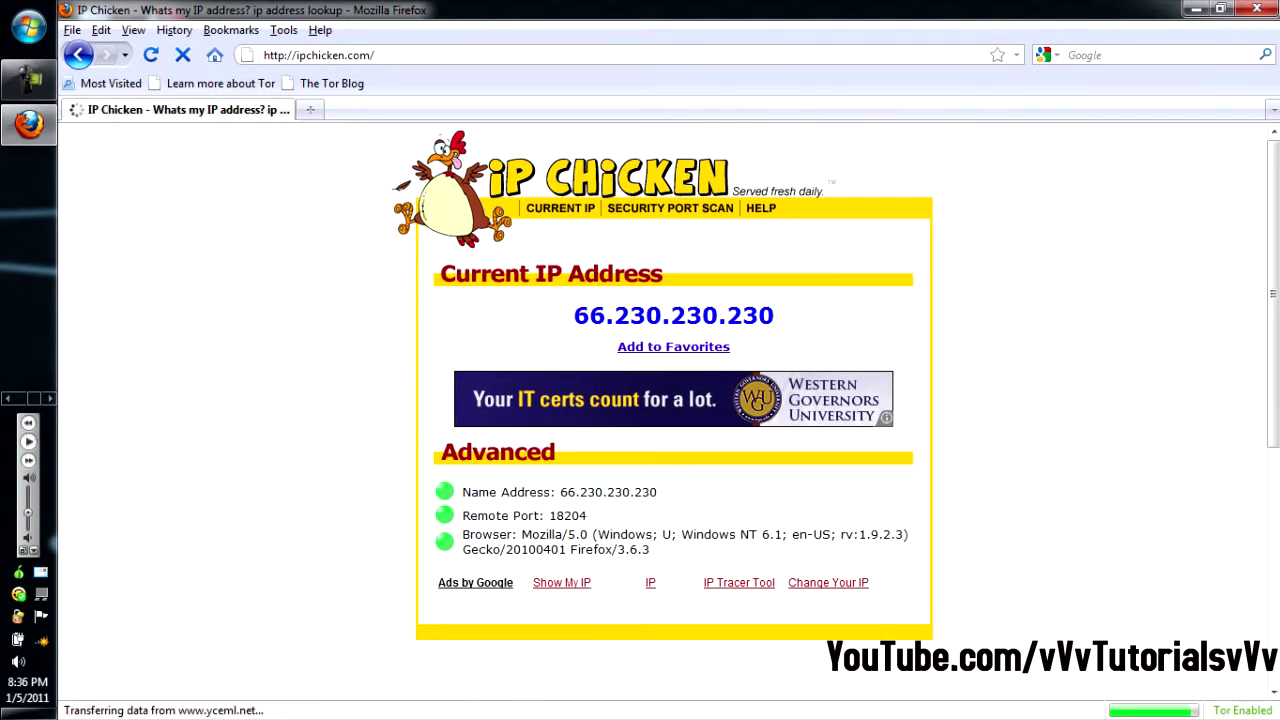
{"action": "left_click_drag", "start_coordinate": [574, 315], "coordinate": [775, 315]}
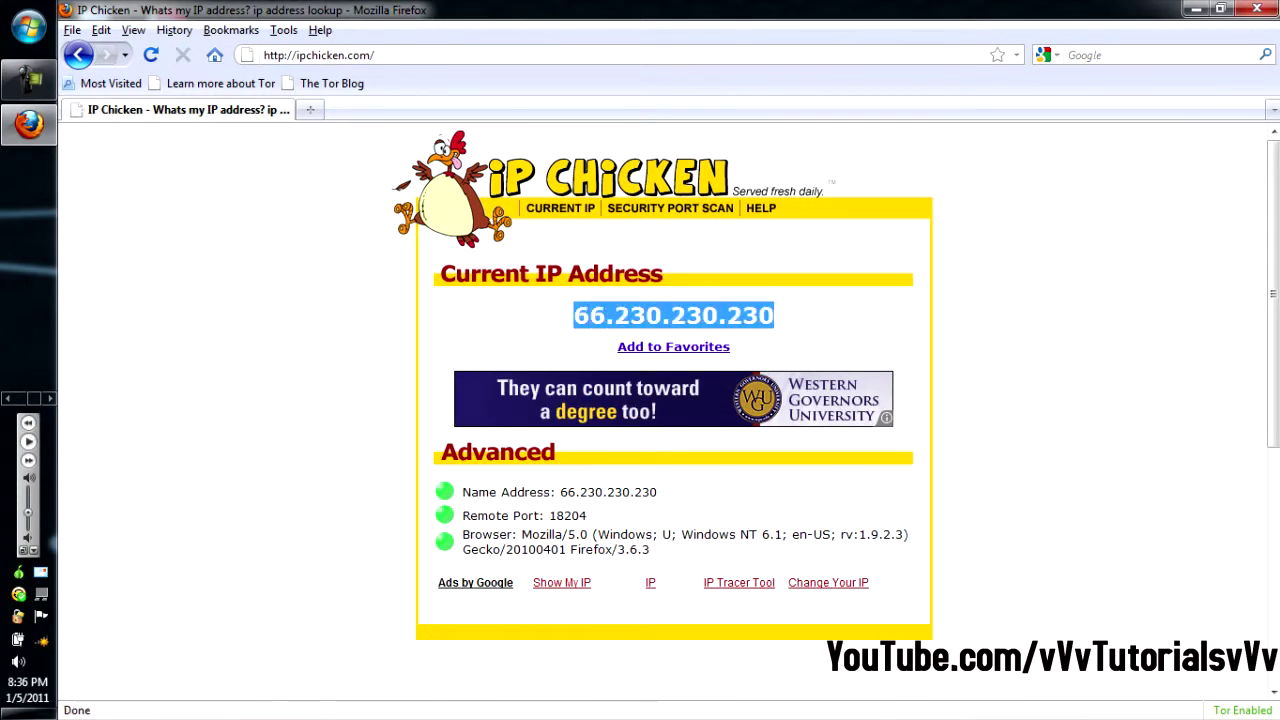
{"action": "left_click", "coordinate": [774, 315]}
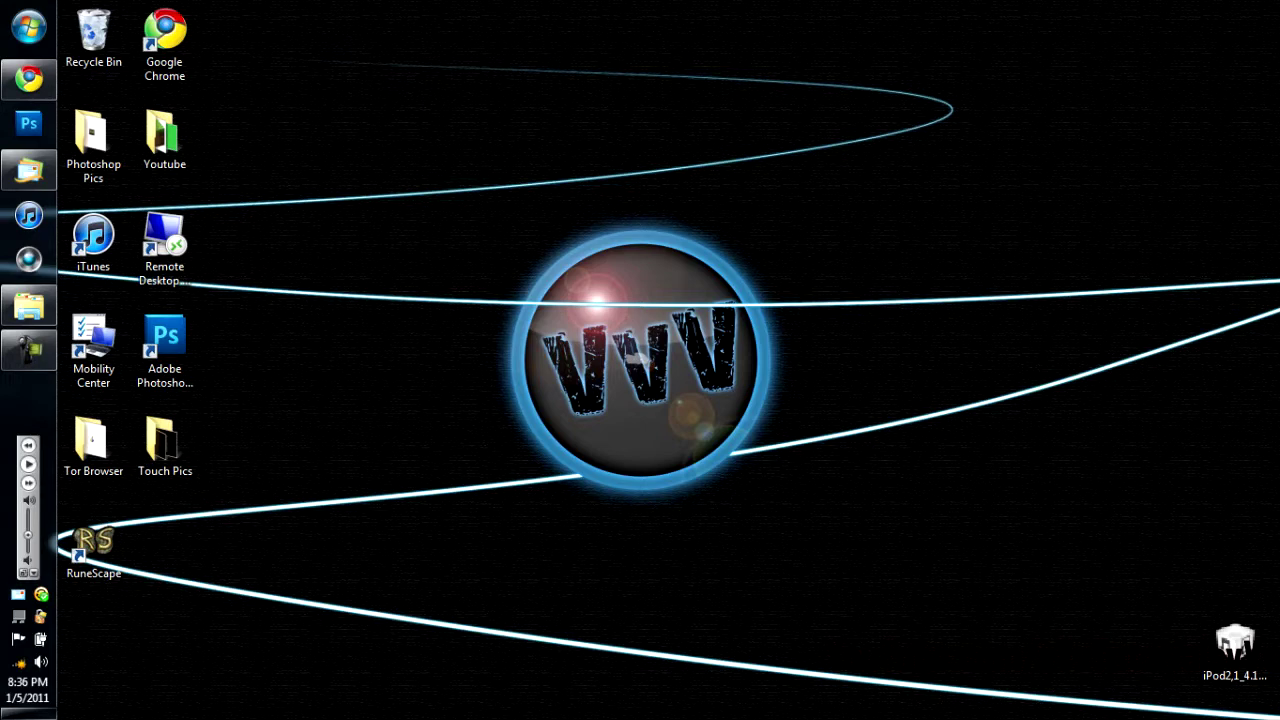
{"action": "left_click_drag", "start_coordinate": [428, 177], "coordinate": [868, 556]}
{"action": "left_click_drag", "start_coordinate": [428, 198], "coordinate": [822, 560]}
{"action": "mouse_move", "coordinate": [28, 78]}
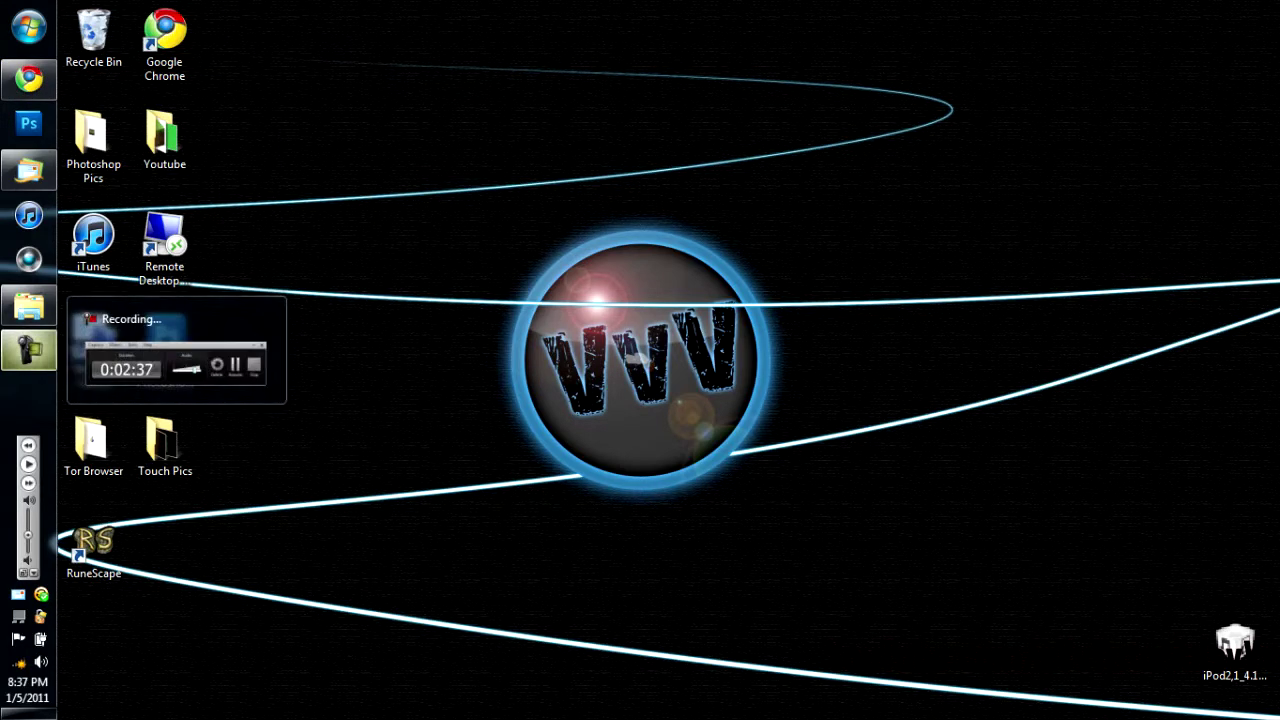
{"action": "left_click", "coordinate": [28, 350]}
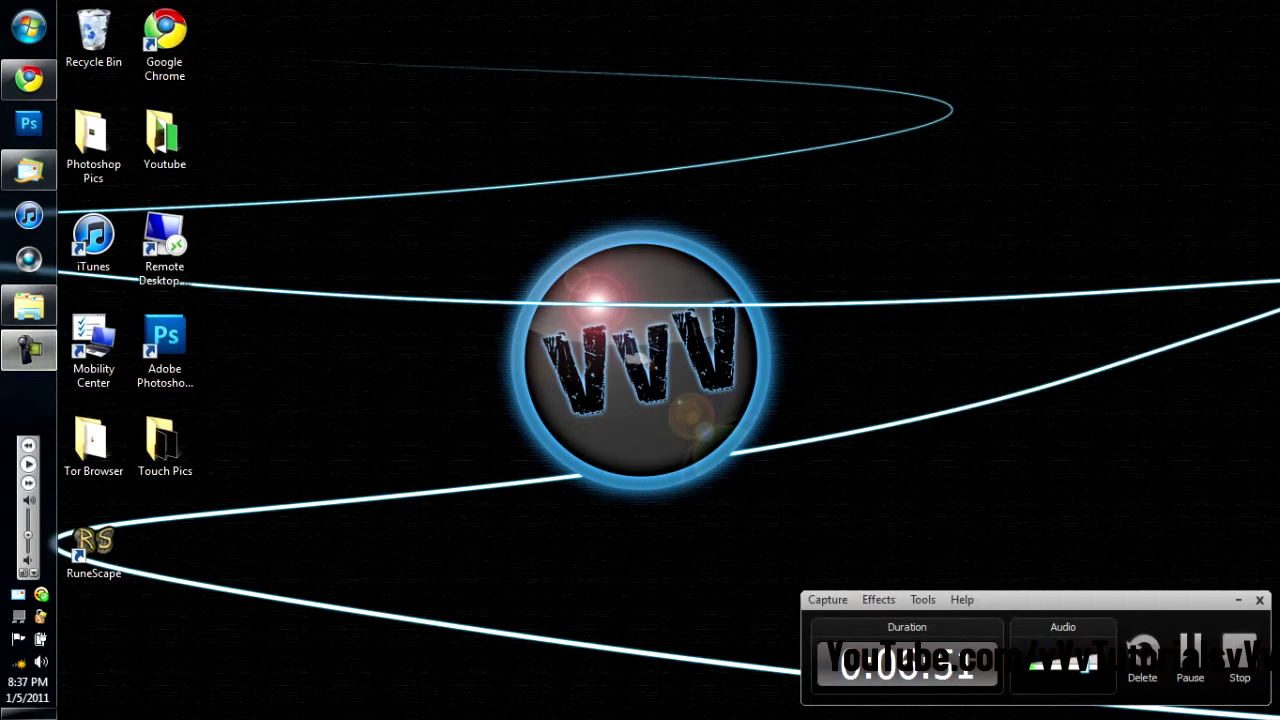